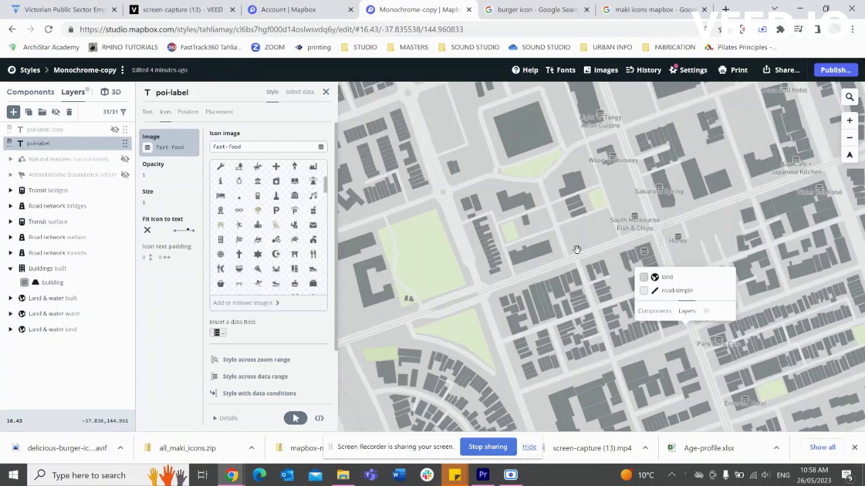
Open the poi-label layer's data filter and start editing its class condition
left_click(586, 247)
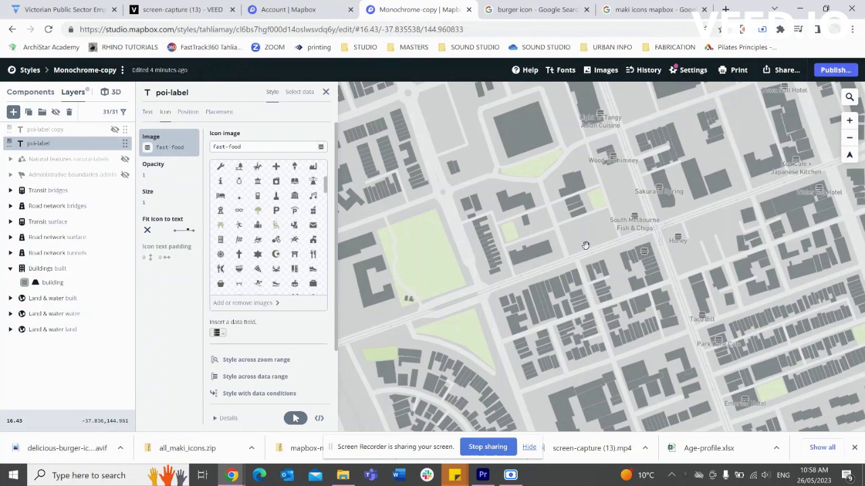
left_click_drag(586, 247, 545, 286)
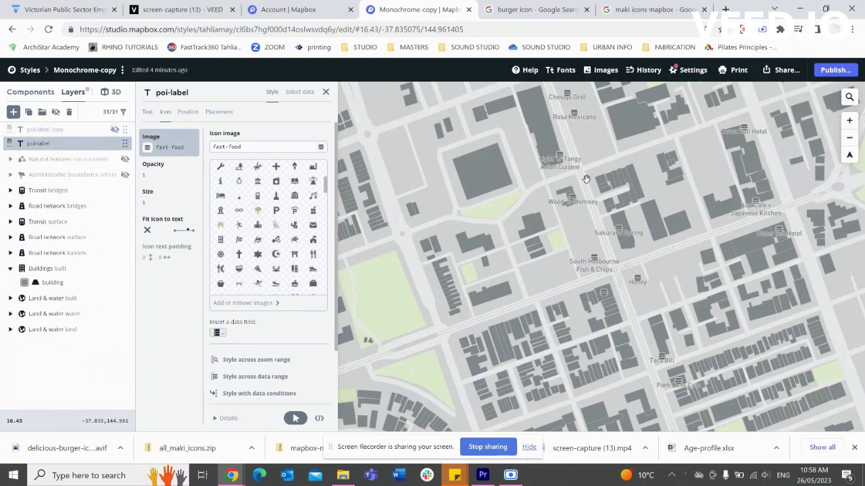
left_click_drag(587, 179, 551, 247)
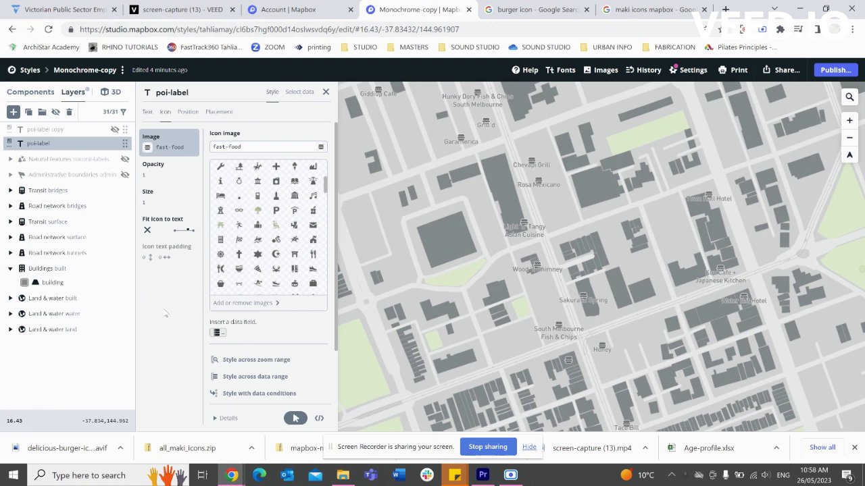
left_click(308, 92)
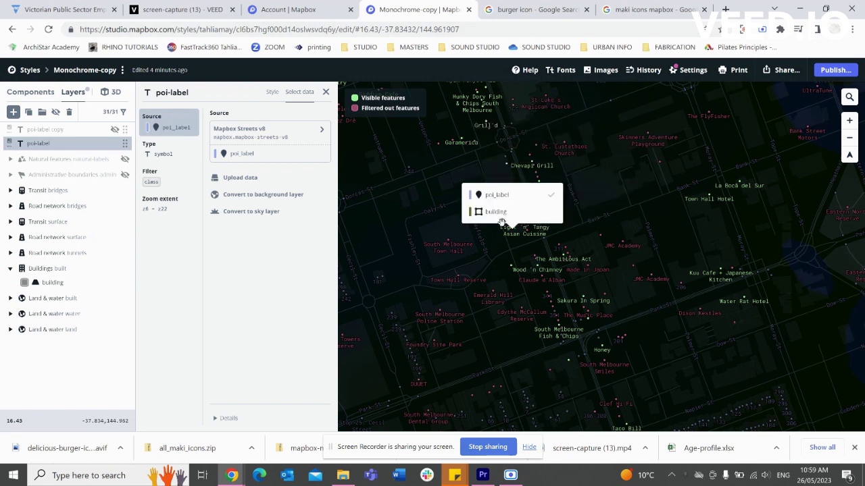
left_click(162, 181)
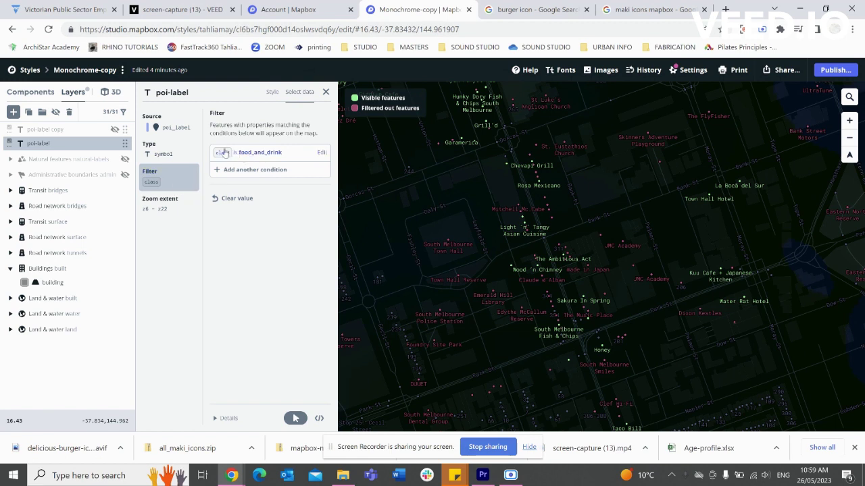
left_click(317, 152)
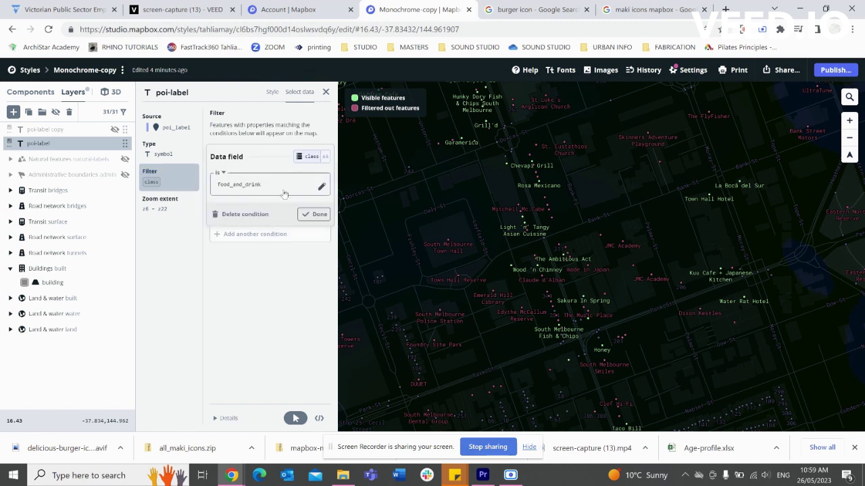
Try adding education, then keep food_and_drink as the only class and close the editor
left_click(323, 187)
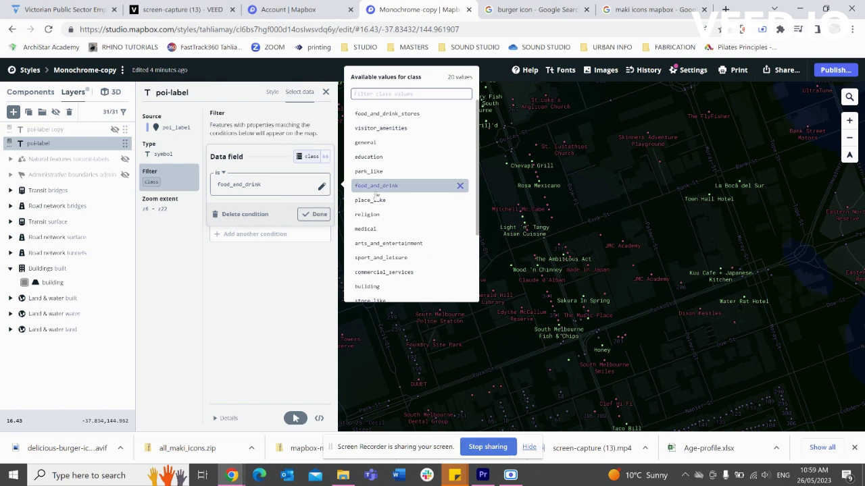
left_click(375, 156)
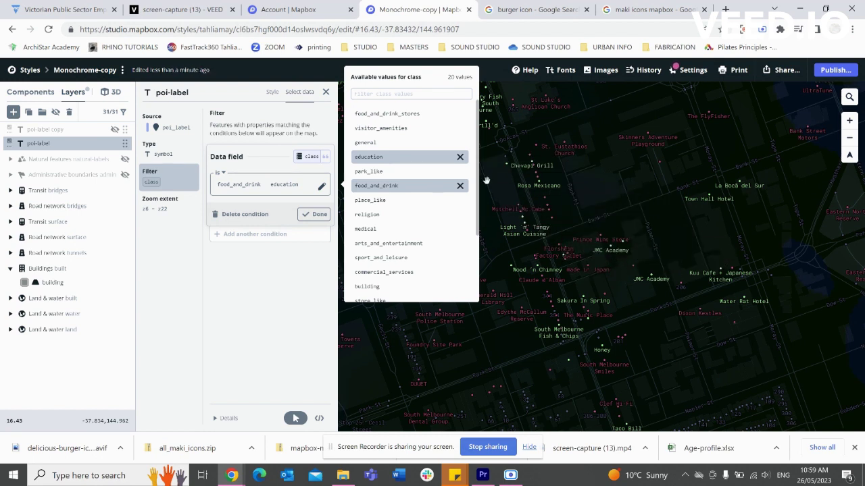
left_click(460, 187)
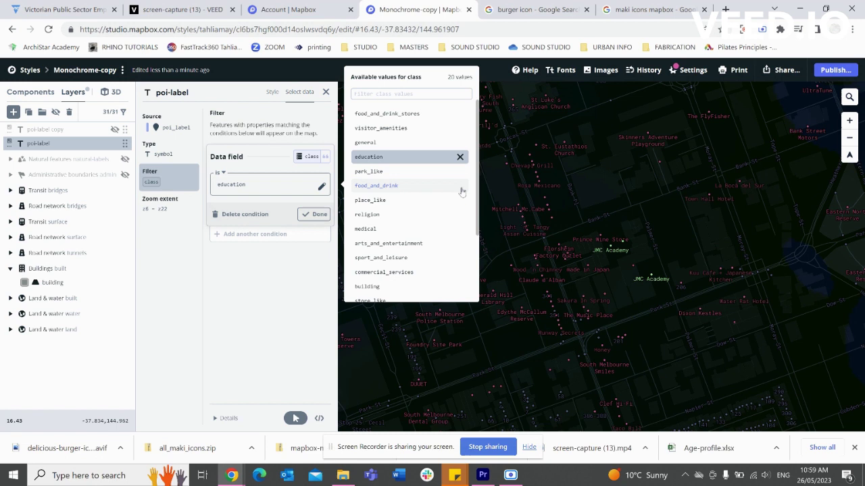
left_click(461, 188)
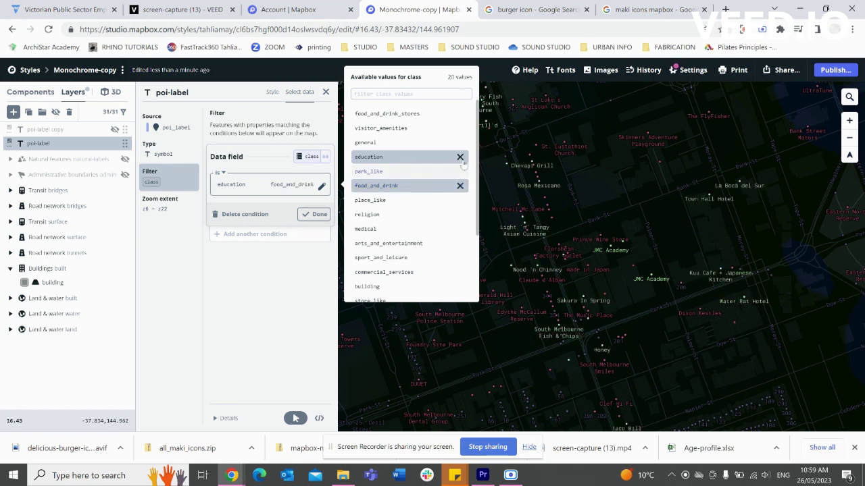
left_click(462, 157)
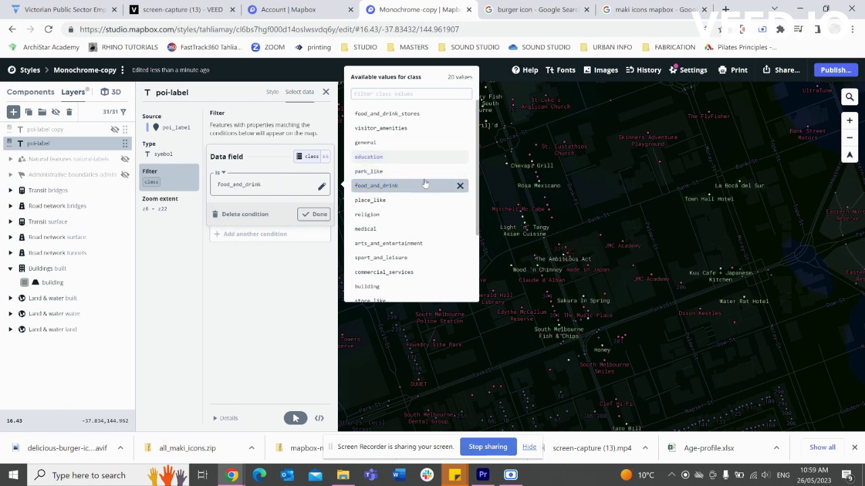
left_click(271, 288)
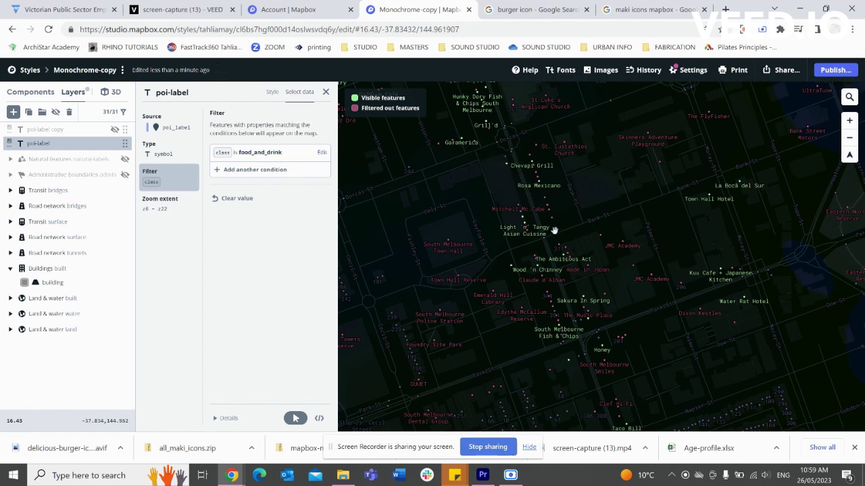
left_click_drag(513, 223, 481, 236)
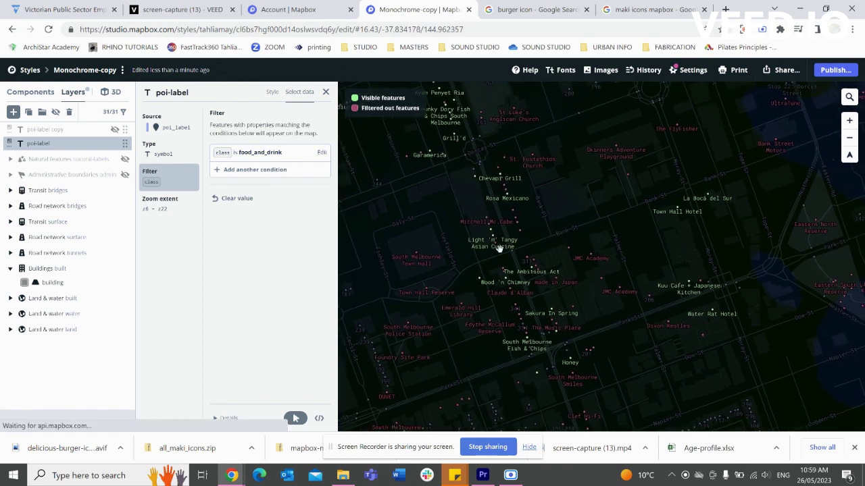
left_click(326, 92)
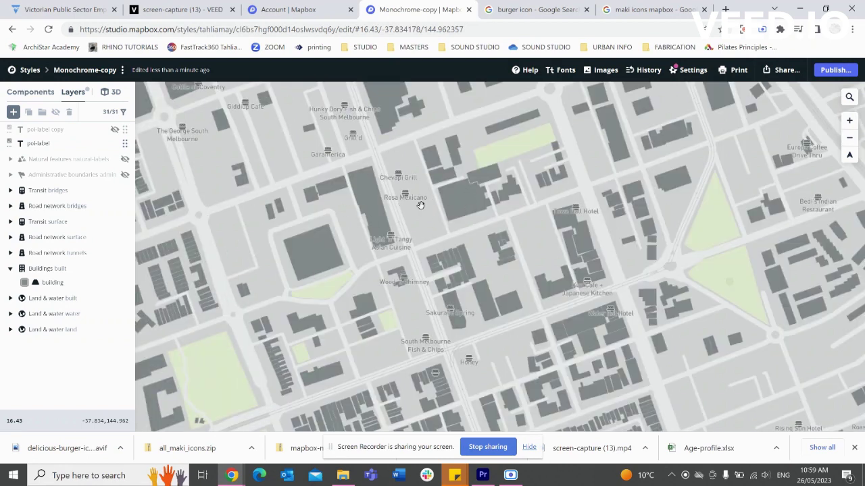
Pan the map and show the poi-label layer's Icon settings with the fast-food image
left_click_drag(414, 239, 507, 246)
scroll(451, 189, "down", 1)
left_click_drag(386, 277, 465, 133)
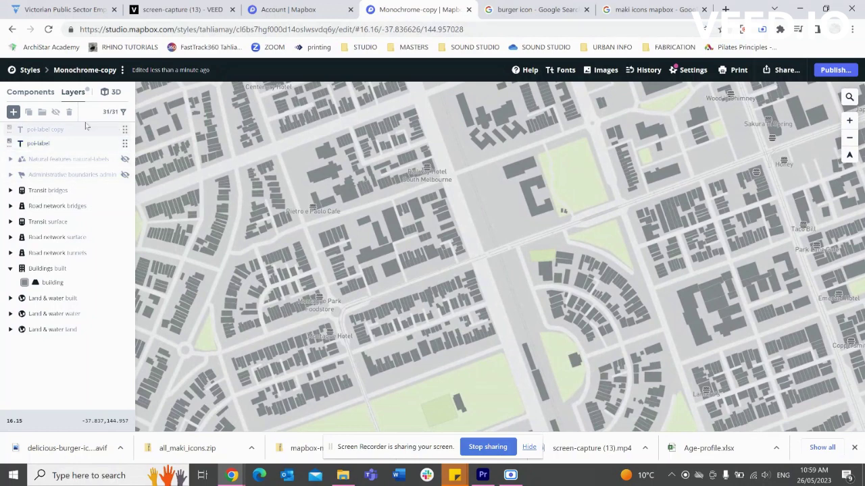
left_click(83, 143)
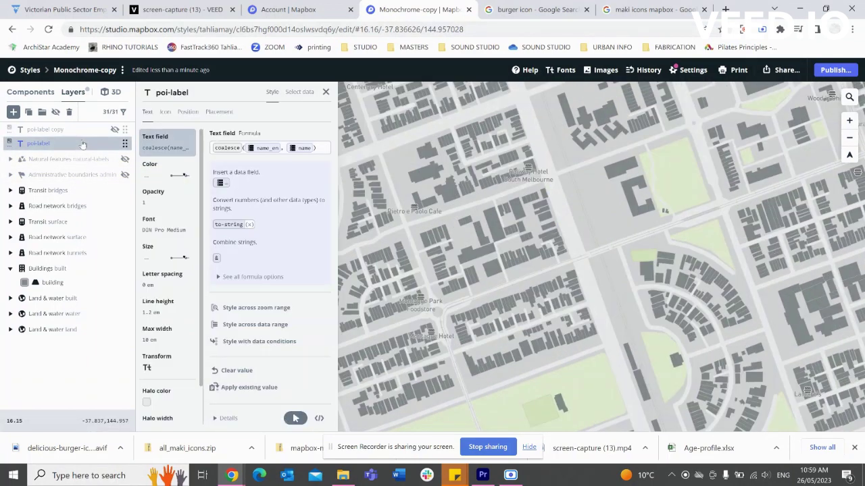
left_click(165, 112)
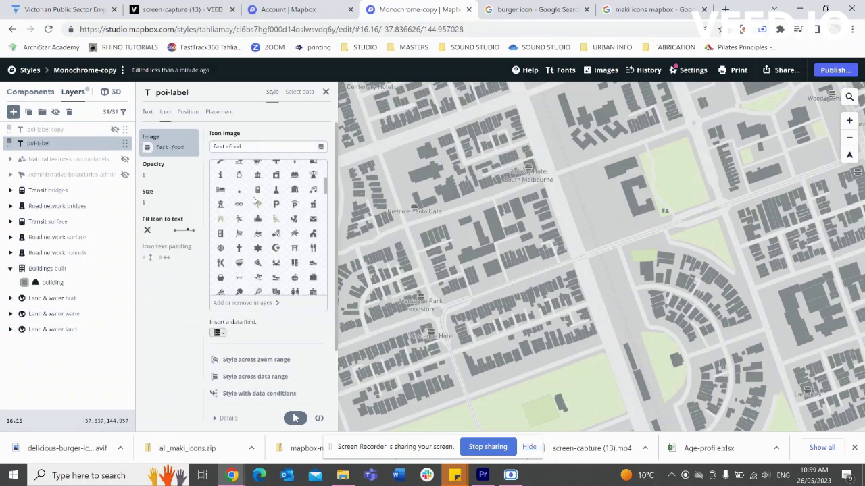
scroll(256, 200, "up", 1)
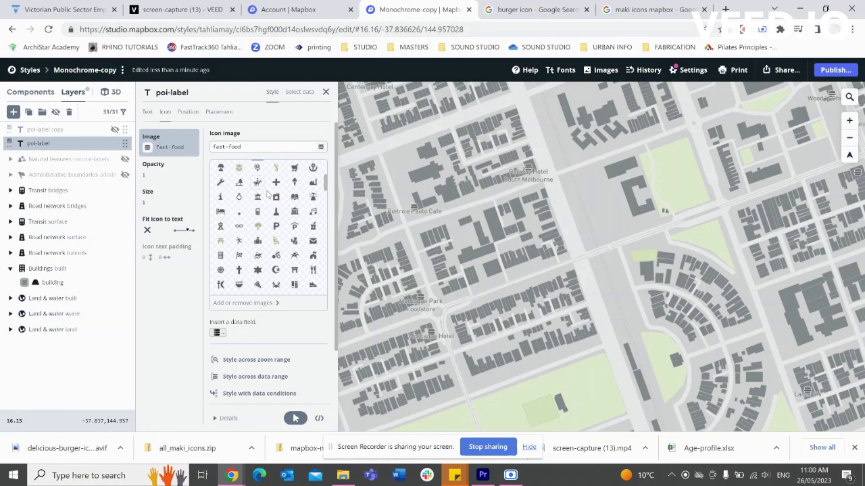
scroll(268, 194, "up", 1)
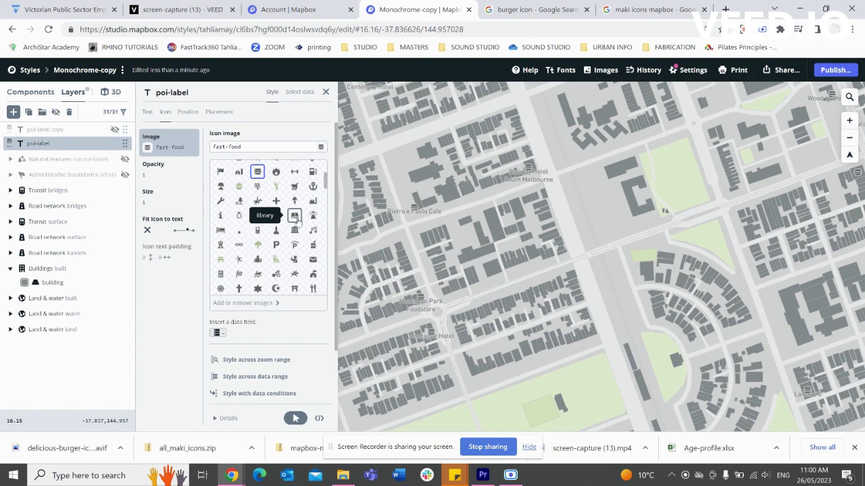
left_click(276, 303)
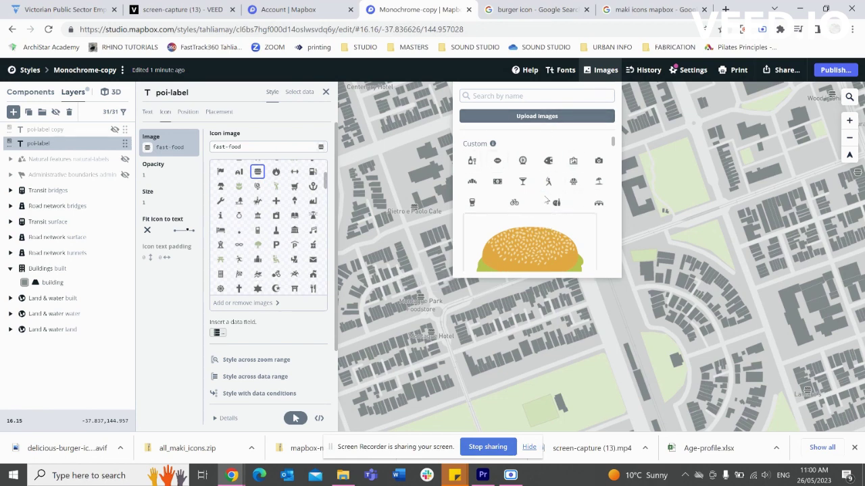
scroll(546, 184, "down", 3)
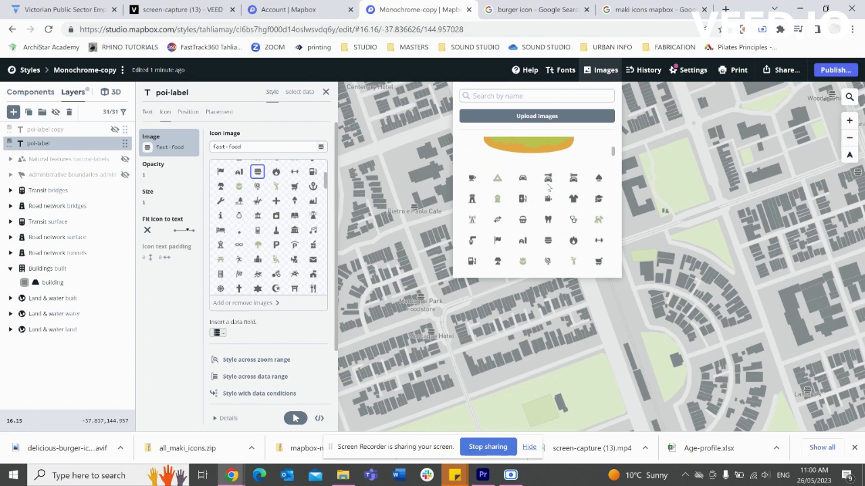
scroll(548, 183, "up", 3)
scroll(548, 184, "down", 2)
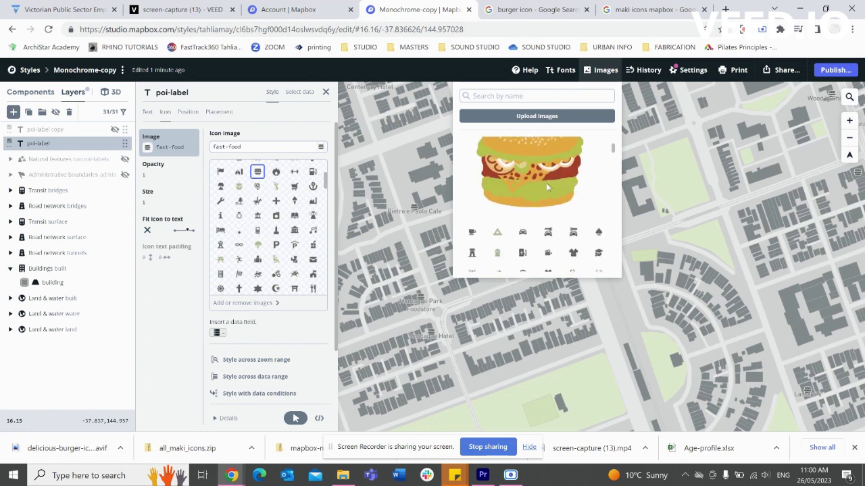
left_click(554, 165)
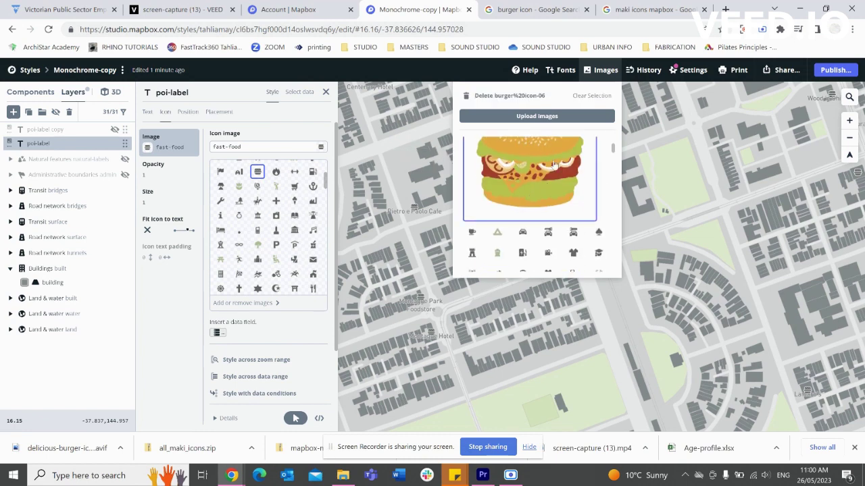
left_click(288, 328)
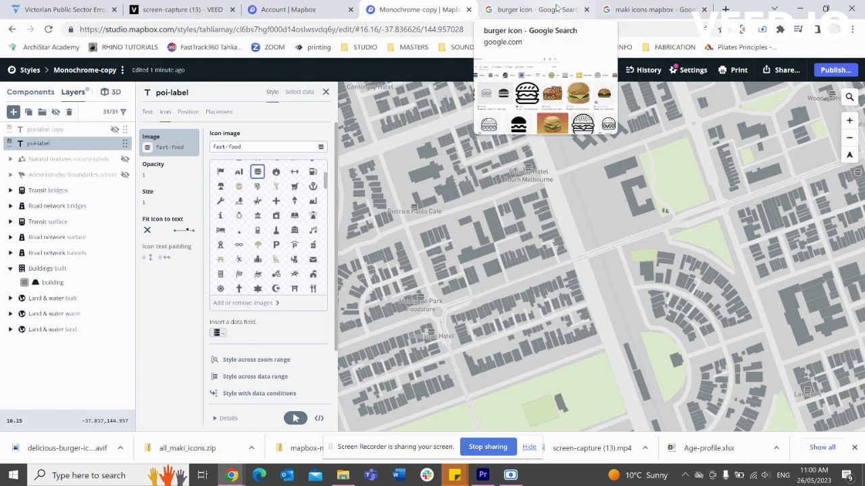
Browse the burger icon image results, previewing the Dreamstime and then the Iconduck burger
left_click(533, 10)
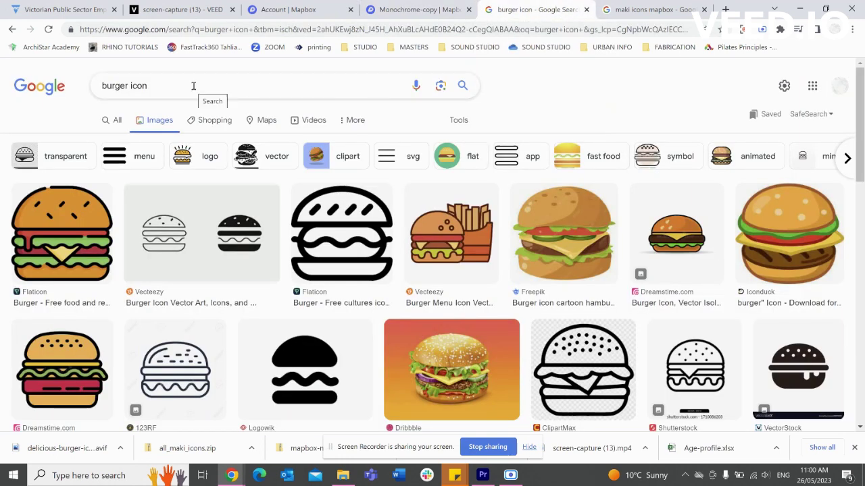
scroll(250, 255, "down", 2)
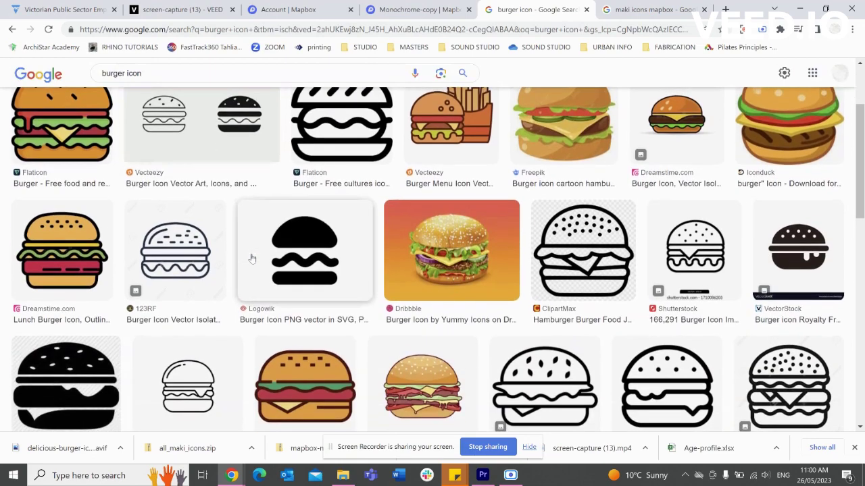
scroll(250, 259, "down", 3)
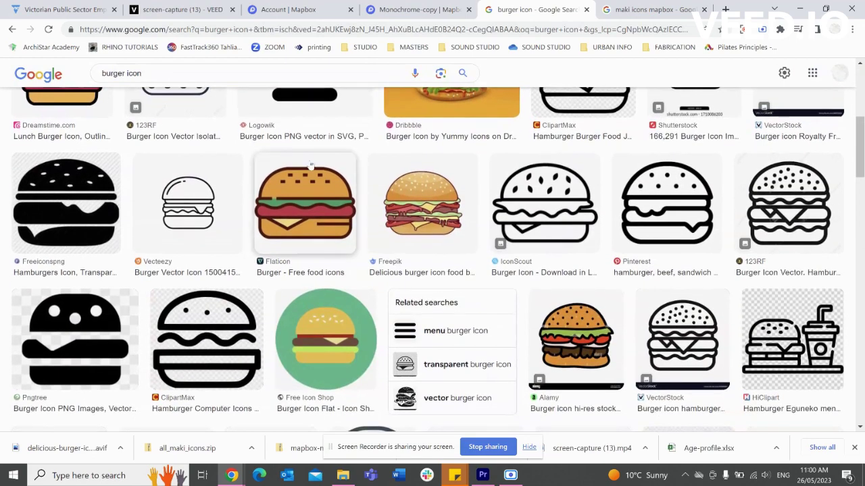
scroll(380, 263, "down", 4)
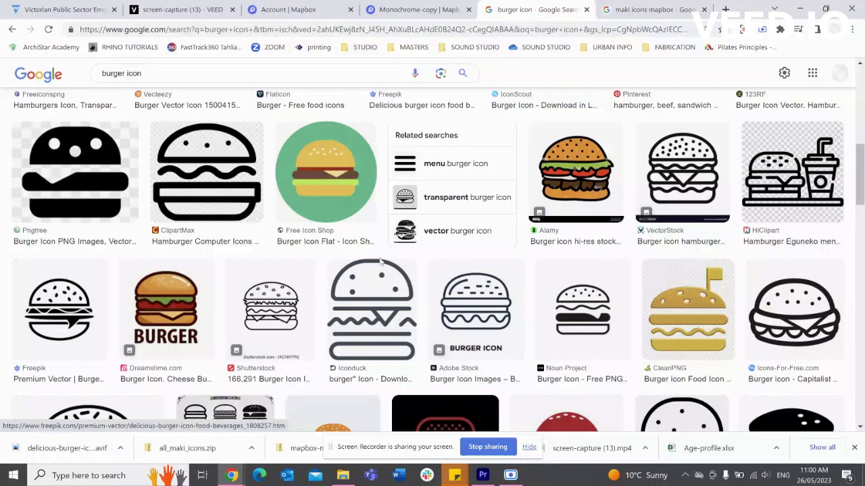
scroll(380, 263, "up", 4)
scroll(380, 264, "up", 4)
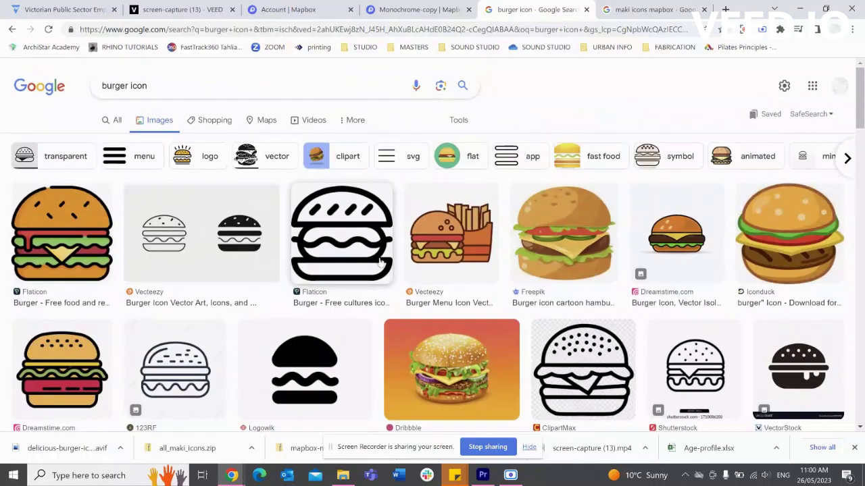
left_click(699, 224)
right_click(676, 290)
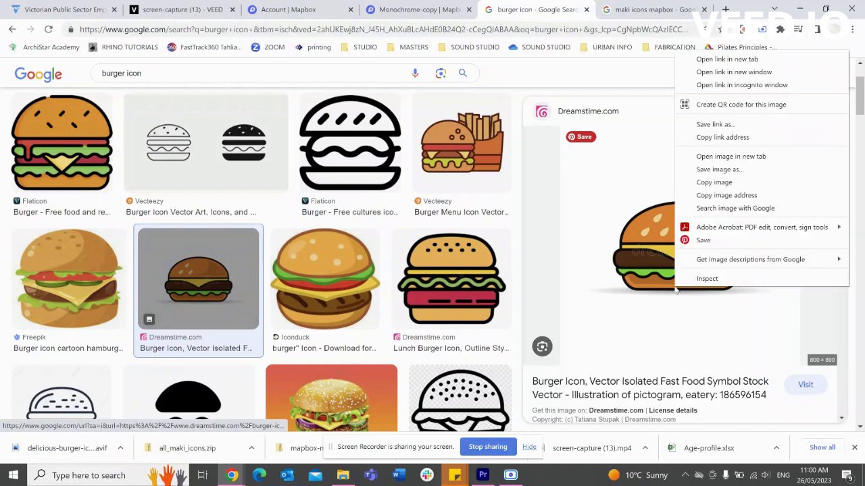
left_click(331, 279)
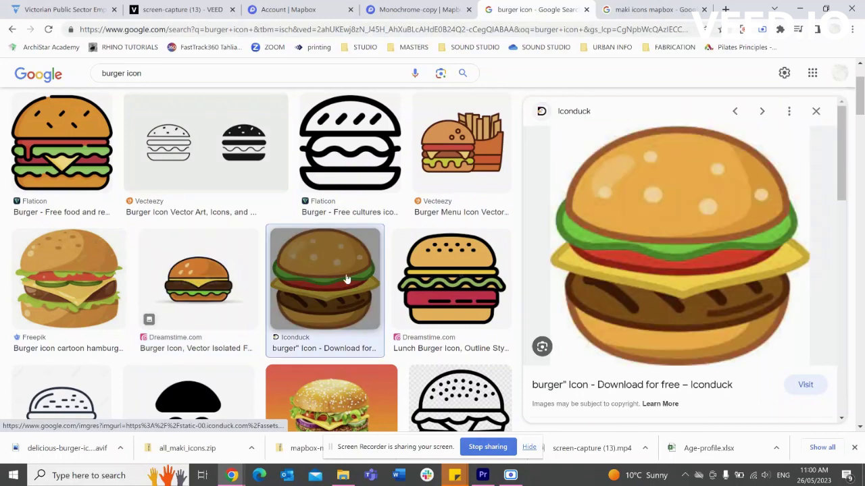
Save the Iconduck burger to the Desktop as burger-icon-512x473-15nsuo1h.png and view it
right_click(664, 255)
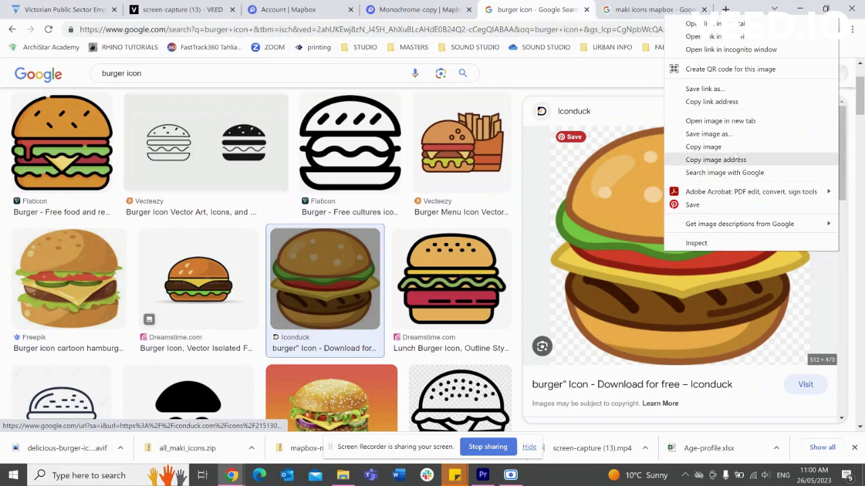
left_click(709, 134)
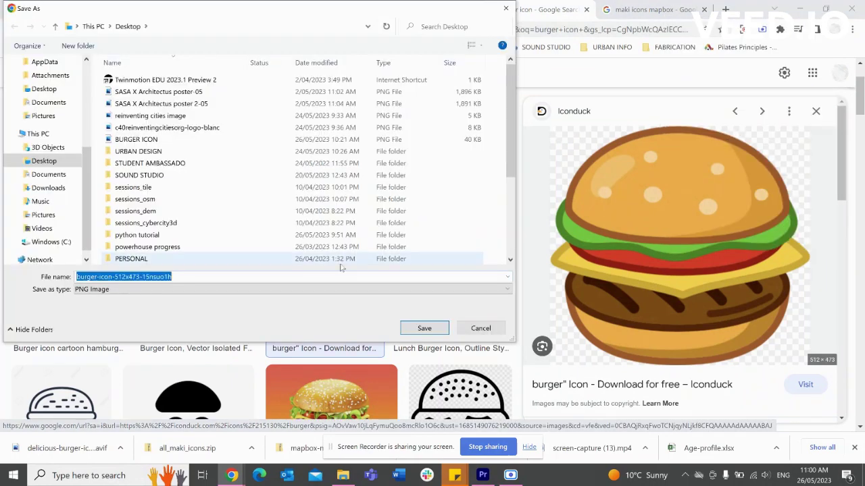
left_click(422, 330)
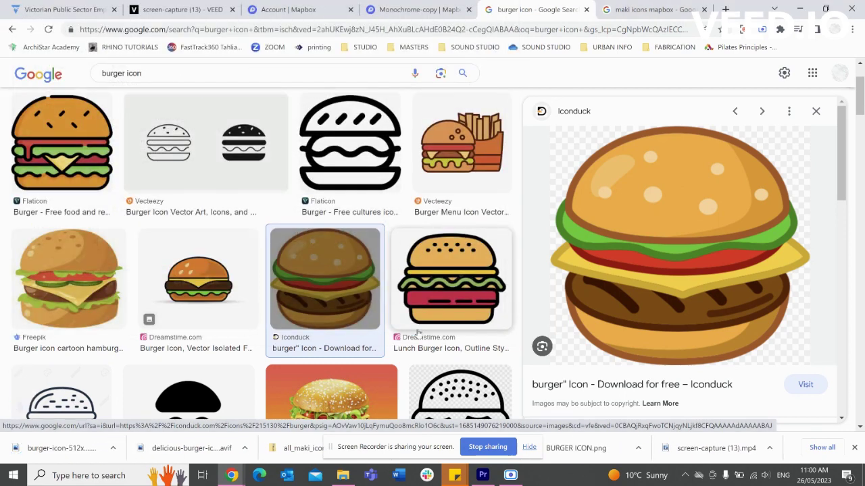
left_click(54, 451)
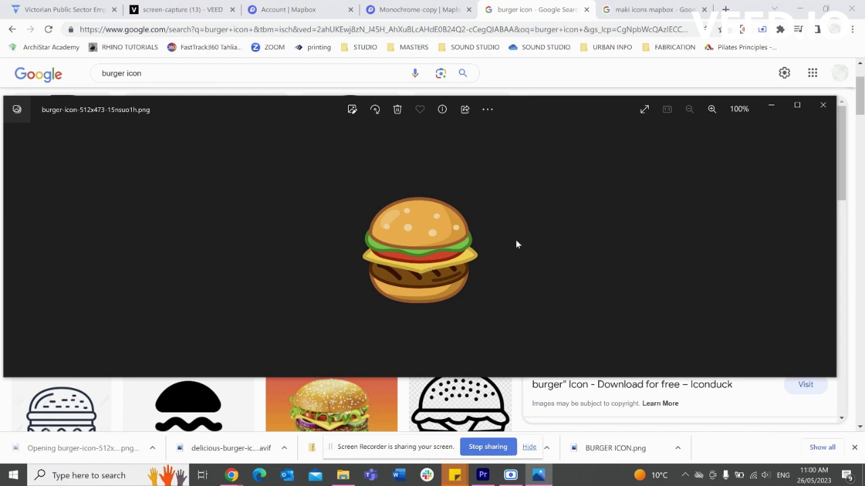
left_click(769, 106)
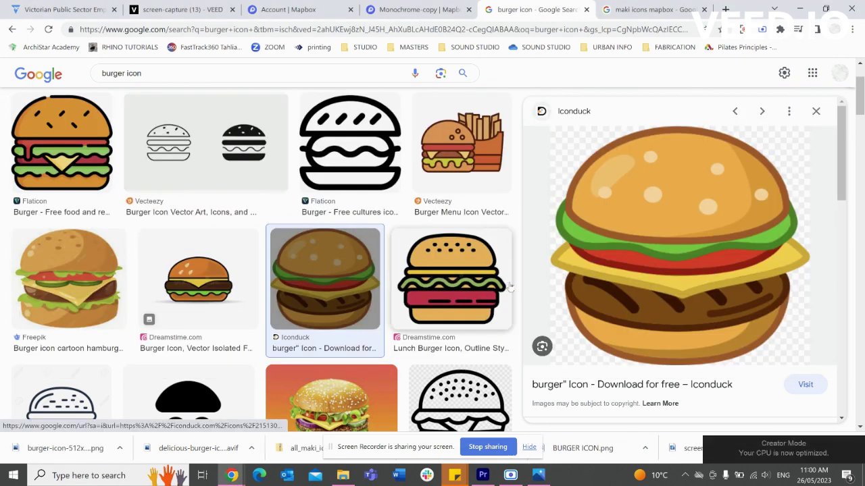
Drop the burger PNG into the style's Upload images dialog, note the SVG-only error, and close it
left_click(404, 8)
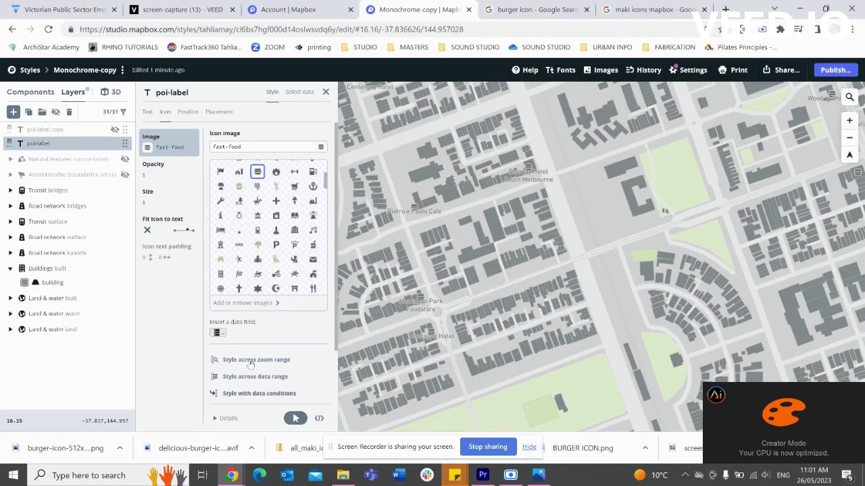
left_click(277, 304)
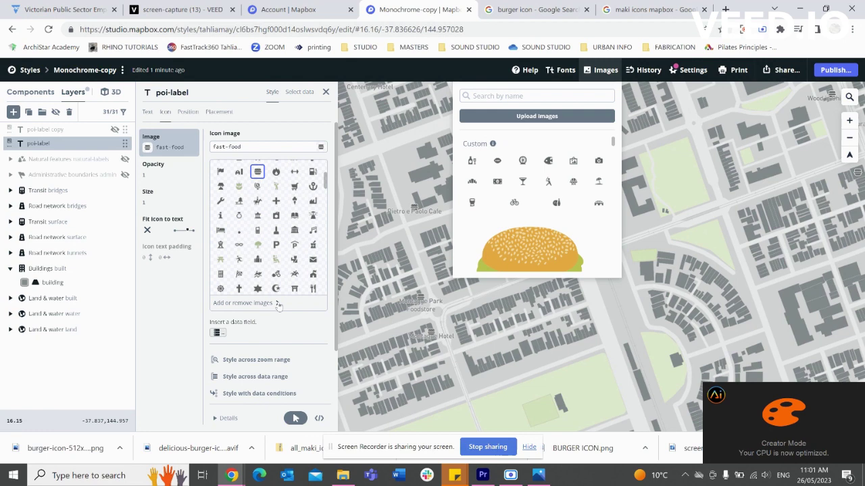
left_click(522, 119)
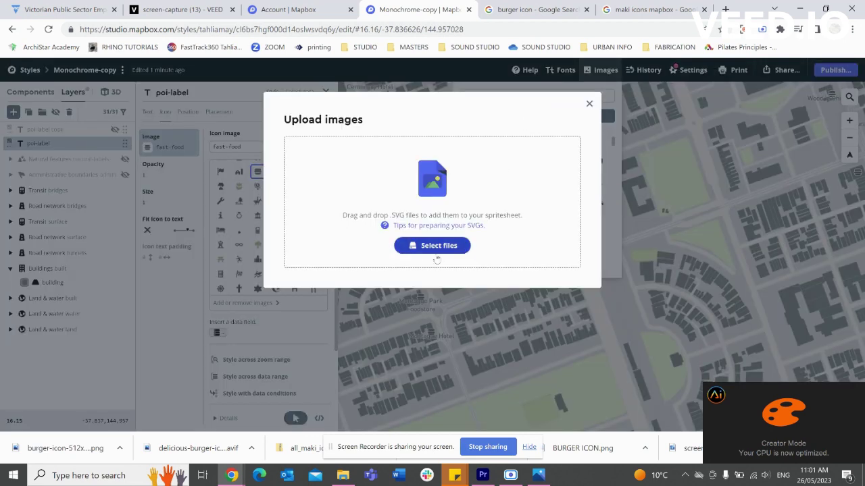
left_click(343, 475)
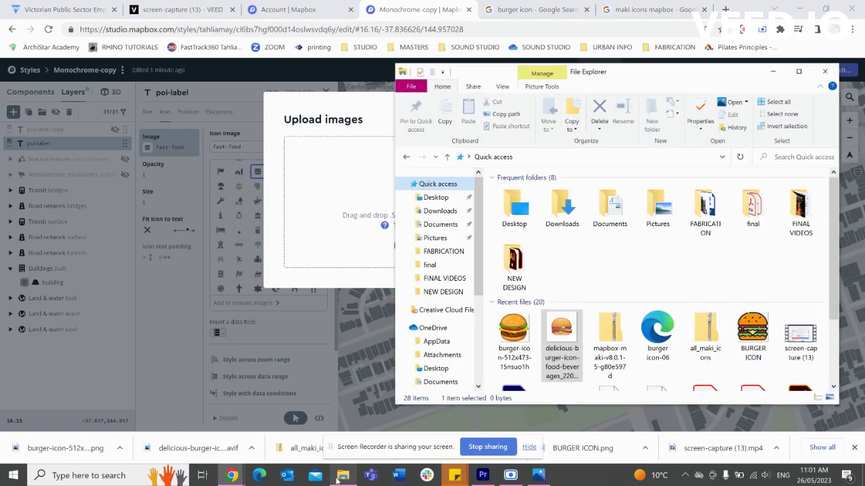
left_click_drag(524, 347, 343, 186)
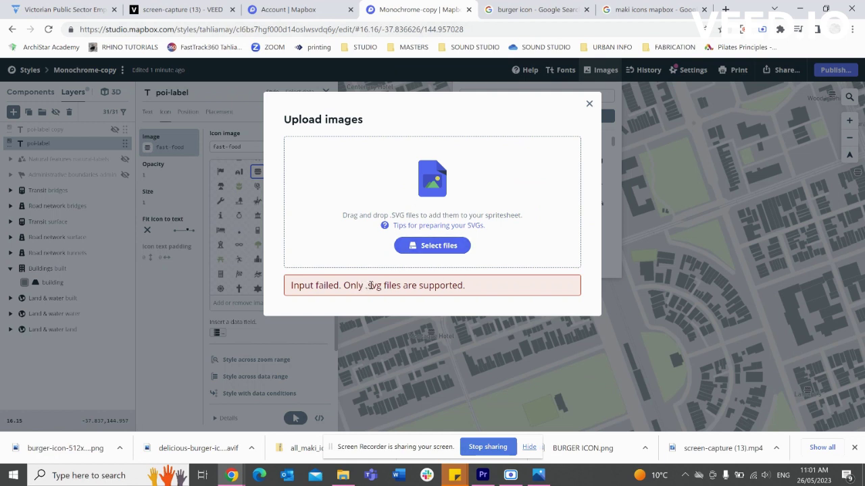
left_click_drag(370, 286, 386, 290)
left_click(466, 285)
left_click(589, 104)
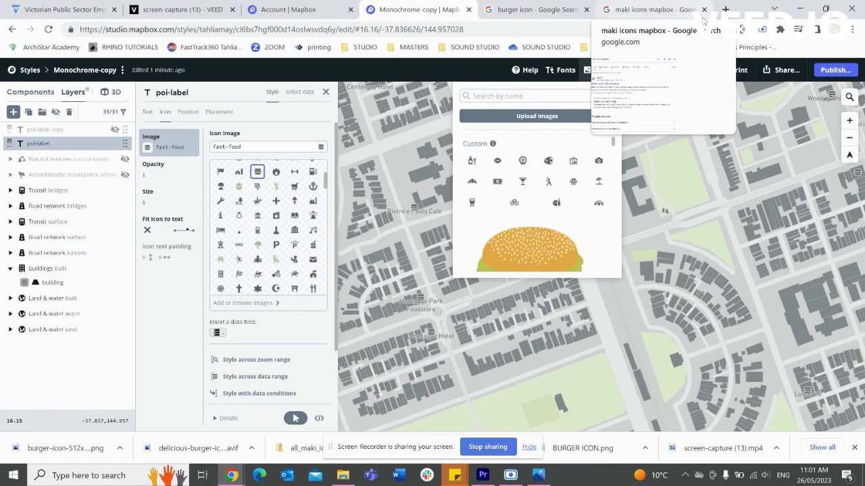
Search Google for 'png to svg converter' in a new tab and find the pngtosvg.com result
left_click(725, 10)
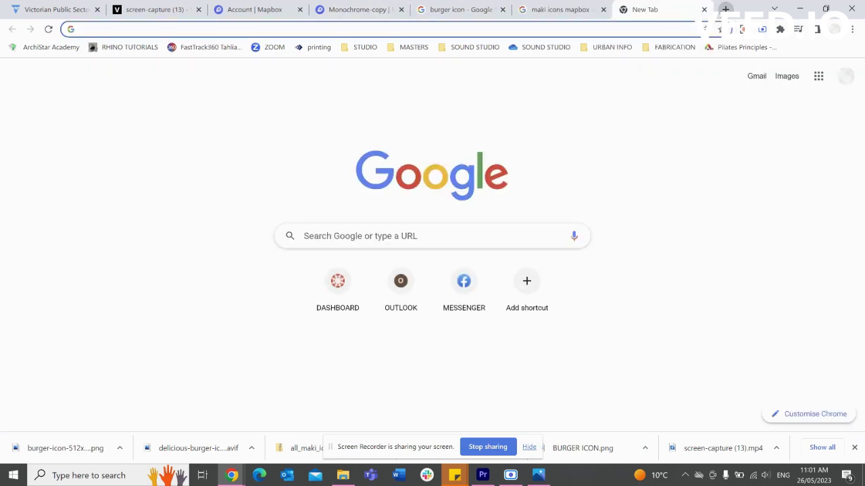
type("PN")
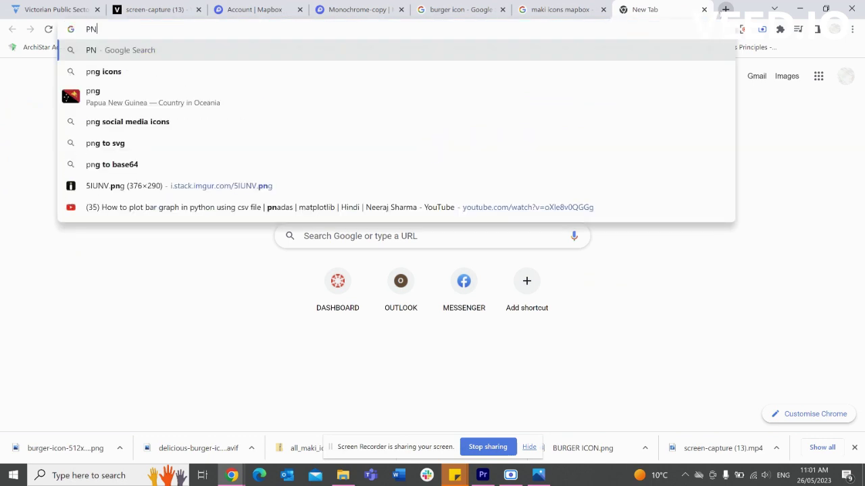
type("G TO SVG")
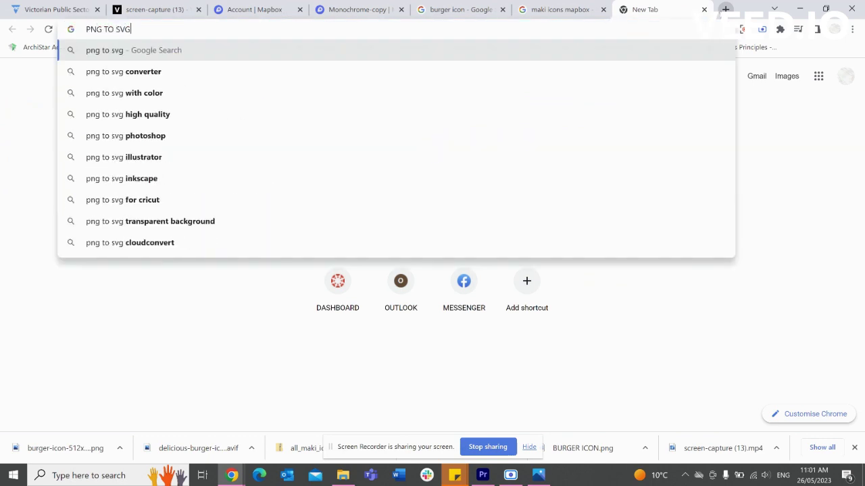
key("Down")
key("Return")
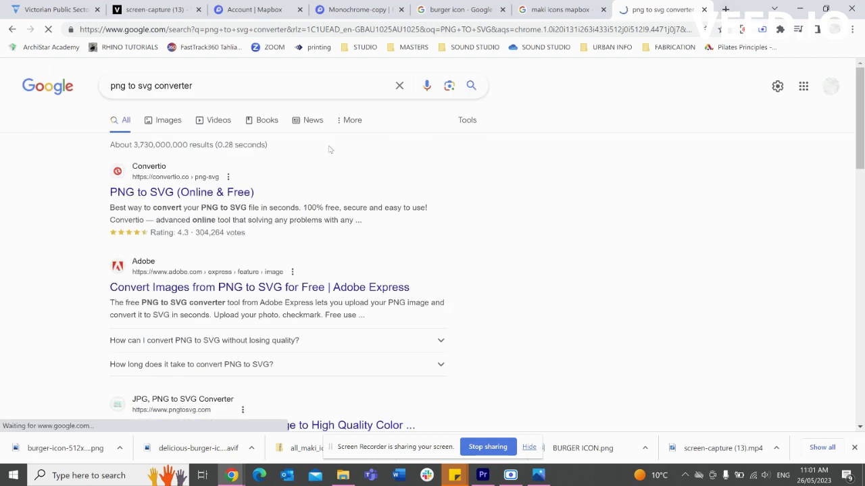
scroll(257, 297, "down", 2)
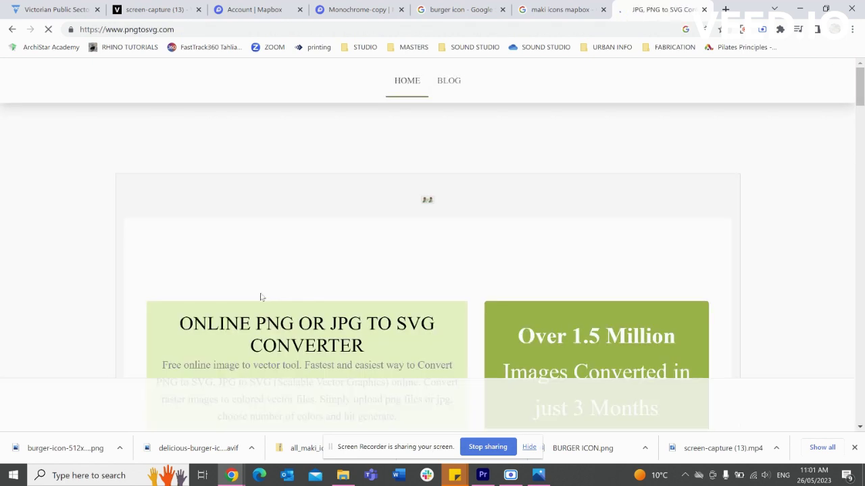
Scroll to the Image to Vector box and drag the burger PNG in from File Explorer
scroll(261, 296, "down", 3)
scroll(261, 296, "down", 6)
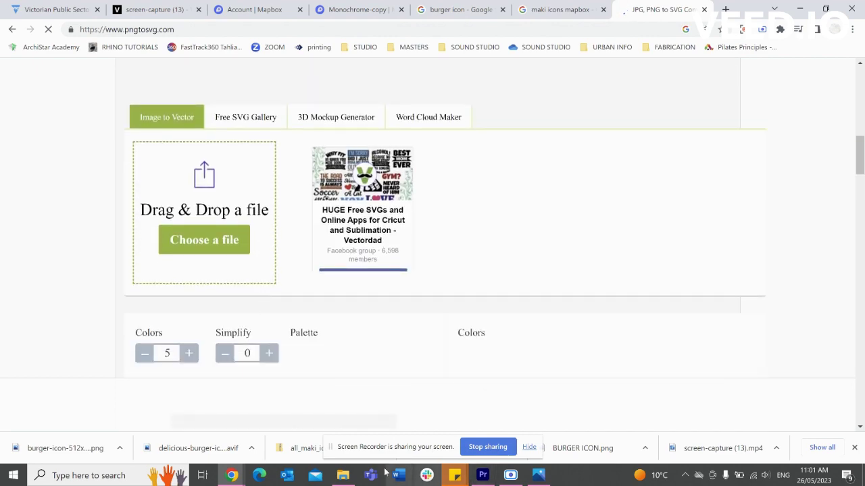
left_click(344, 477)
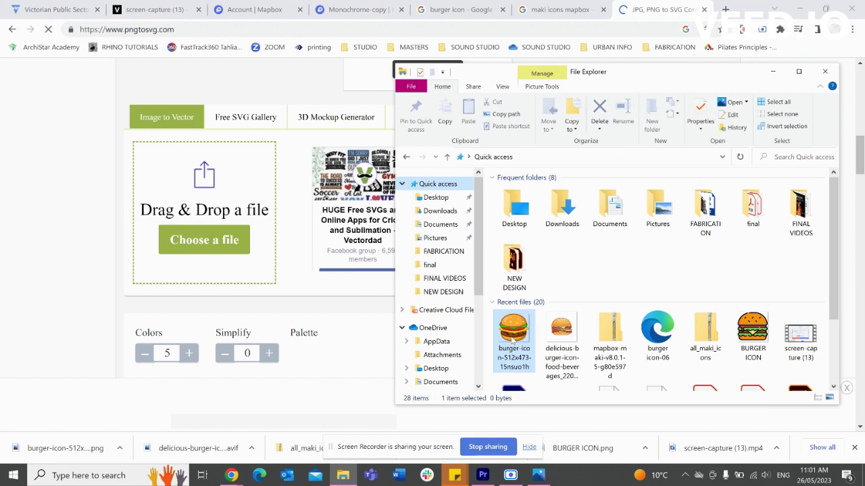
left_click_drag(526, 339, 183, 190)
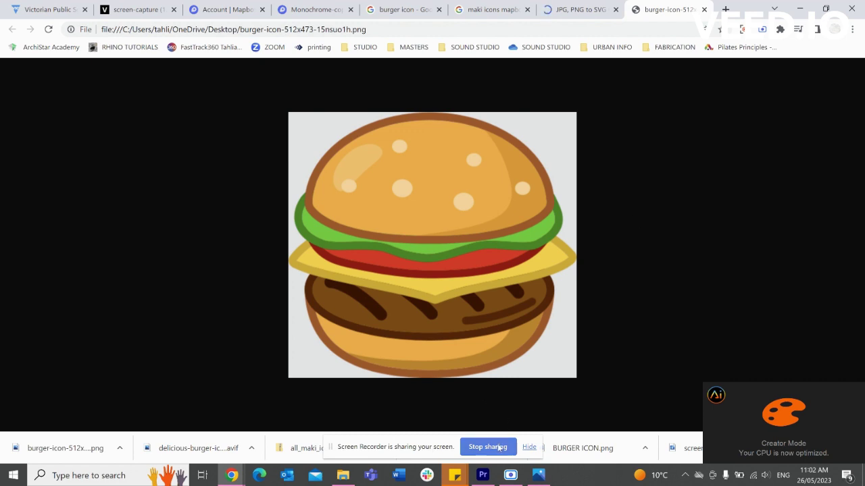
Convert the burger to burger icon-06.svg, view it, and return to the Mapbox Studio tab
left_click(417, 447)
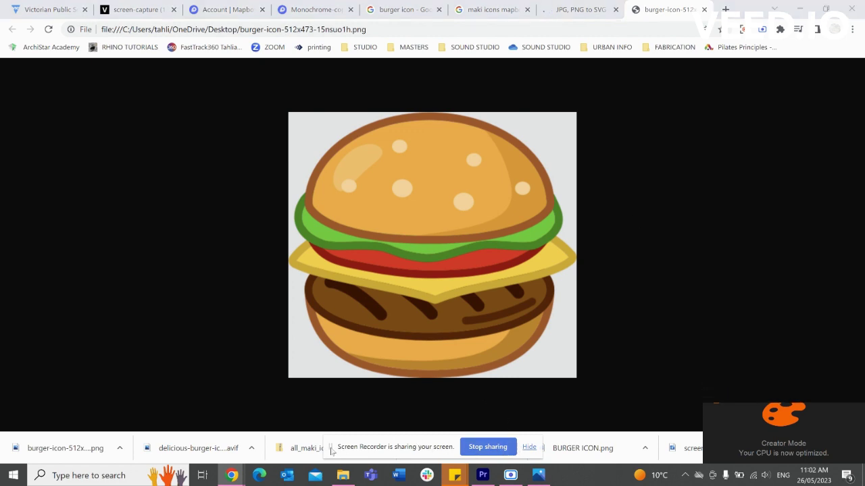
left_click(511, 474)
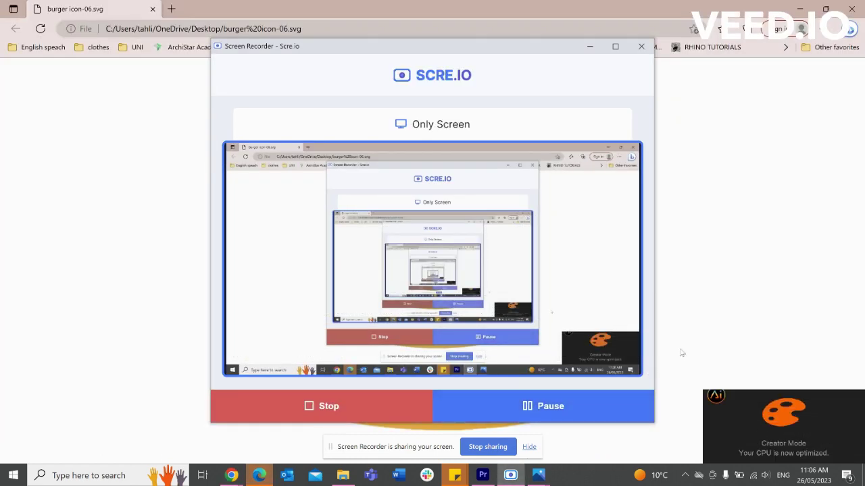
left_click(680, 353)
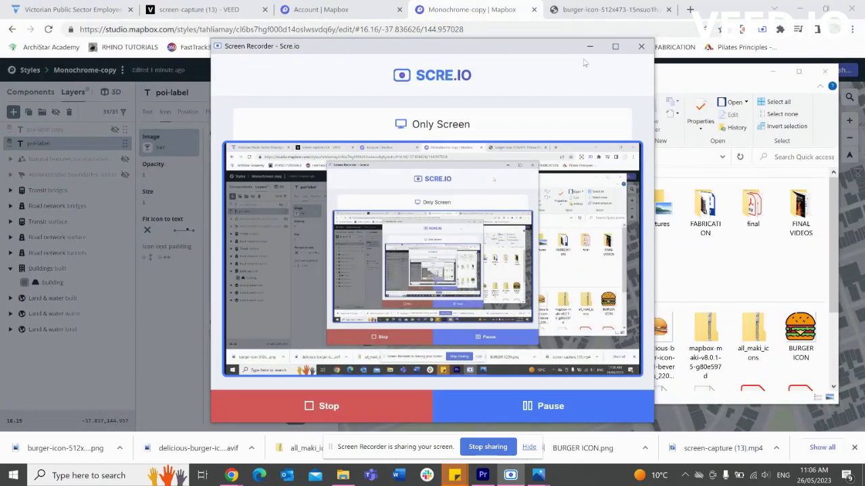
Close the upload window, then select and delete the burger%20icon-06 image, confirming with Okay
left_click(590, 46)
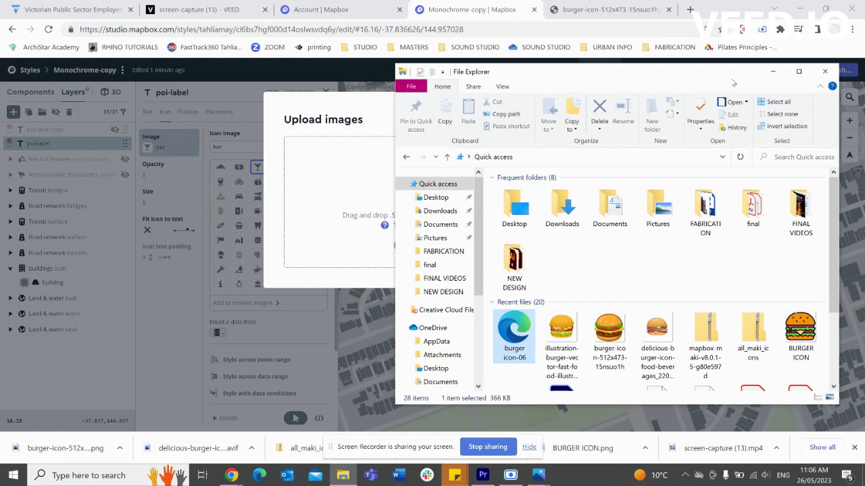
left_click(774, 71)
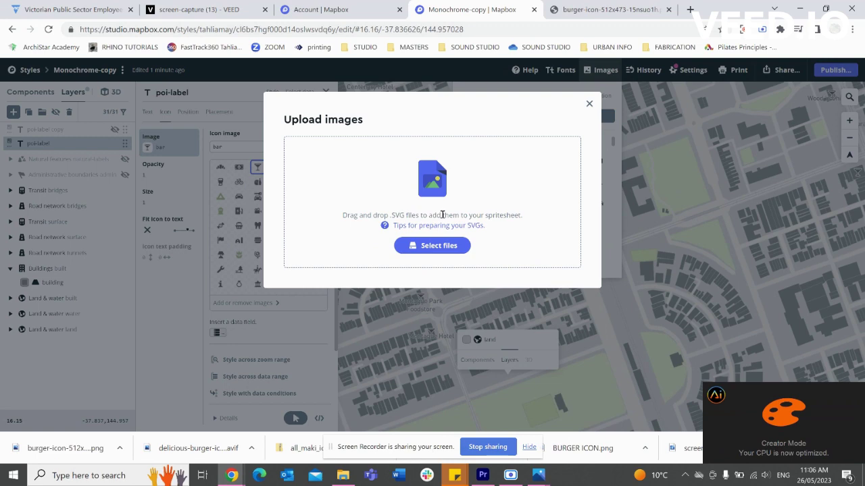
left_click(589, 104)
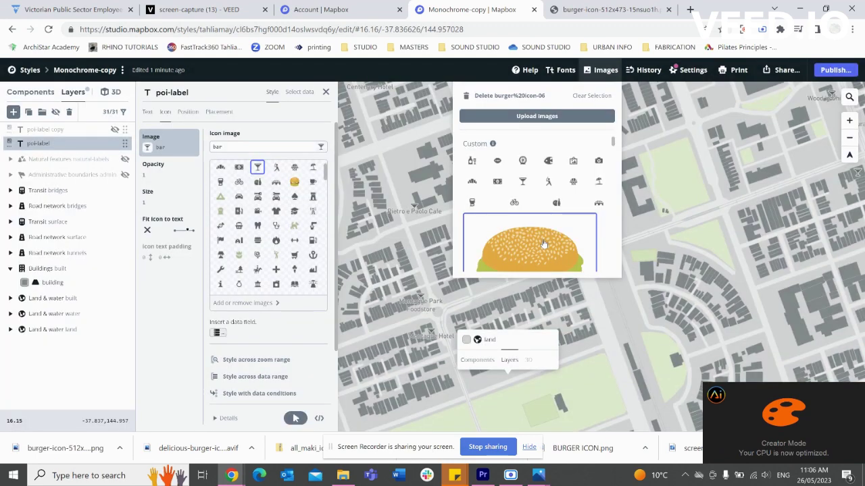
scroll(544, 243, "down", 1)
left_click(543, 181)
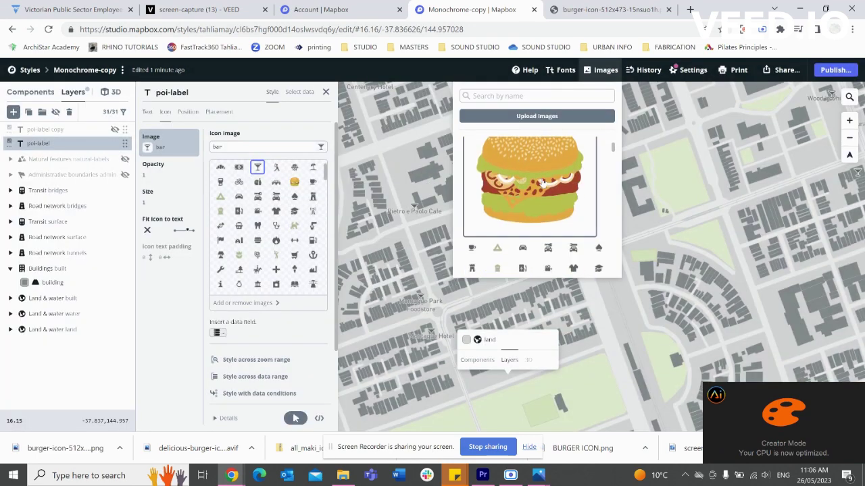
left_click(543, 181)
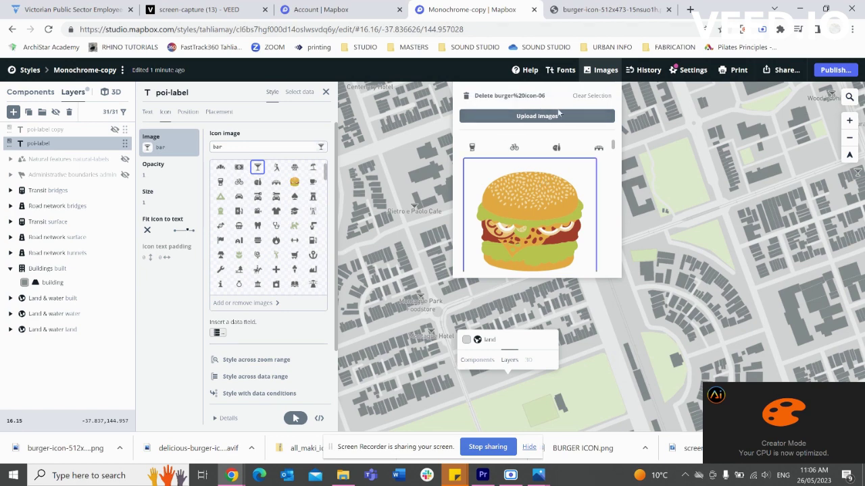
left_click(512, 96)
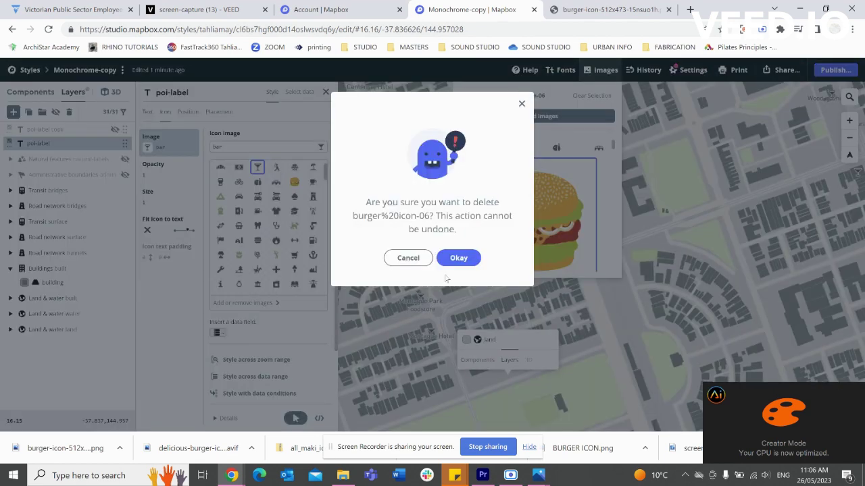
left_click(459, 259)
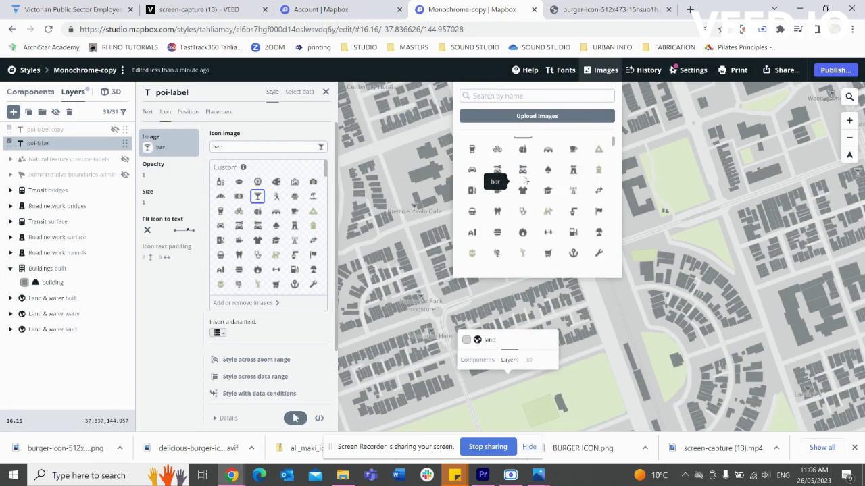
Drag burger icon-06.svg from File Explorer into Upload images, confirm, and select the new image
scroll(520, 196, "down", 1)
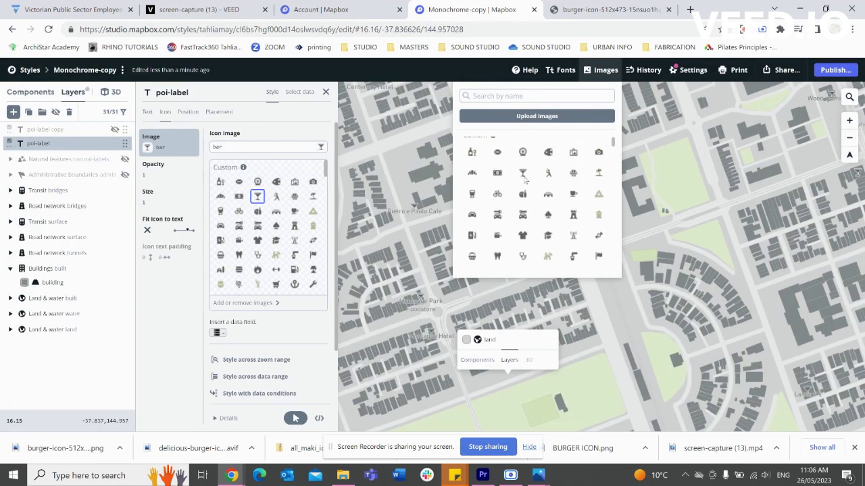
left_click(535, 116)
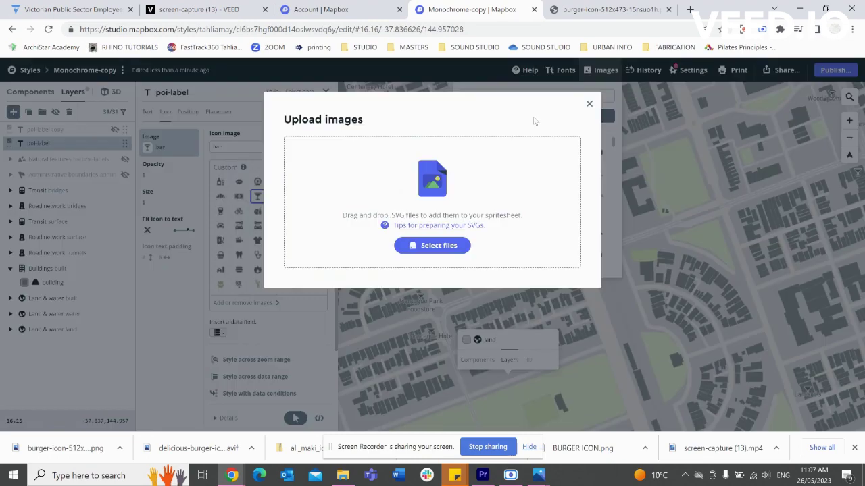
left_click(343, 475)
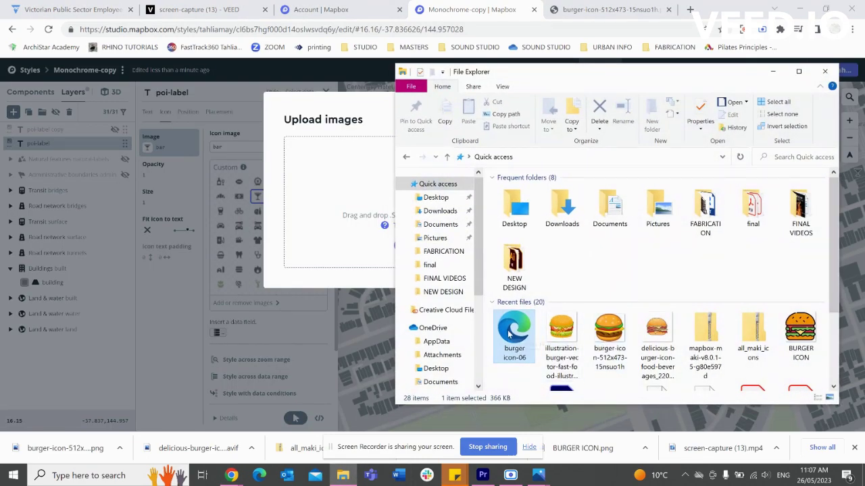
left_click_drag(510, 331, 343, 228)
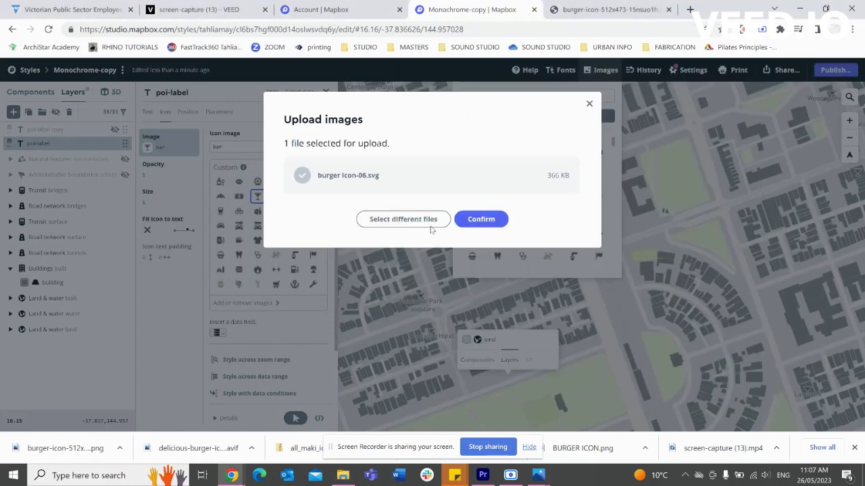
left_click(476, 221)
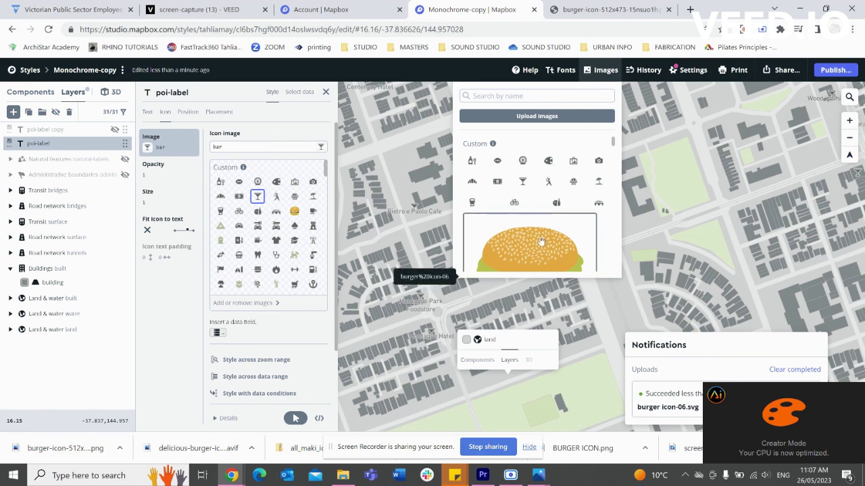
left_click(540, 241)
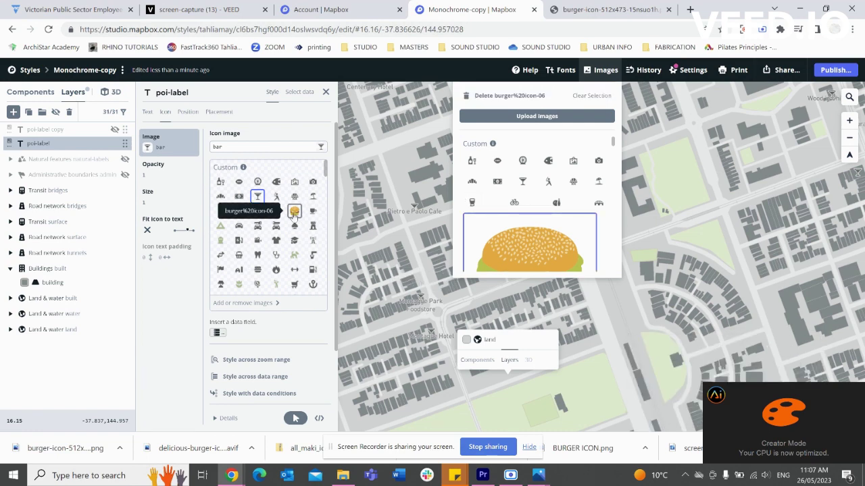
Use burger%20icon-06 as the poi-label icon; after trying Width, Height and Both, set Fit icon to text at zoom 0 to None
left_click(294, 212)
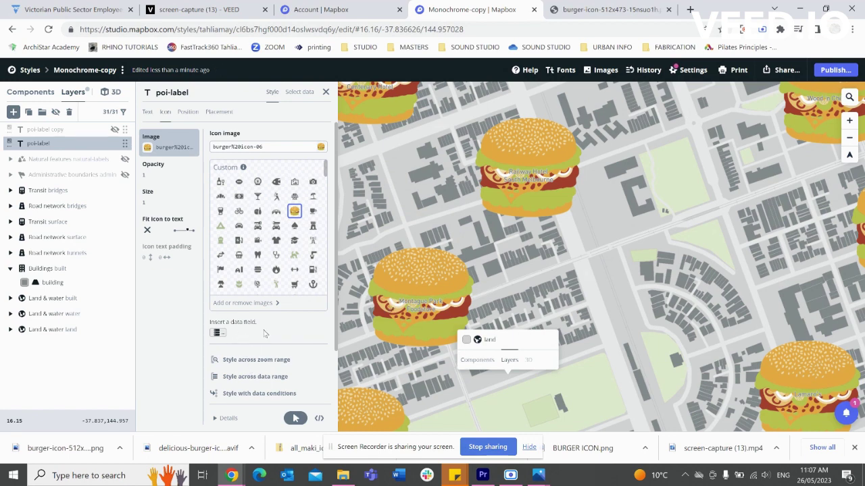
left_click(154, 231)
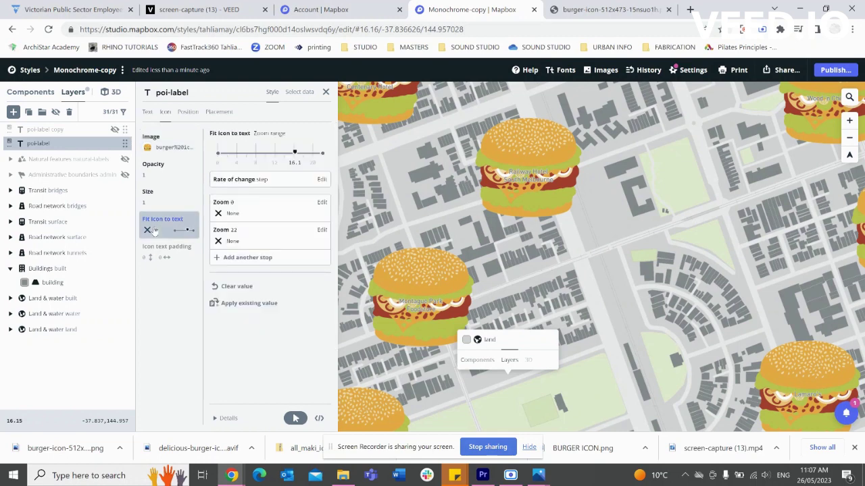
left_click(268, 210)
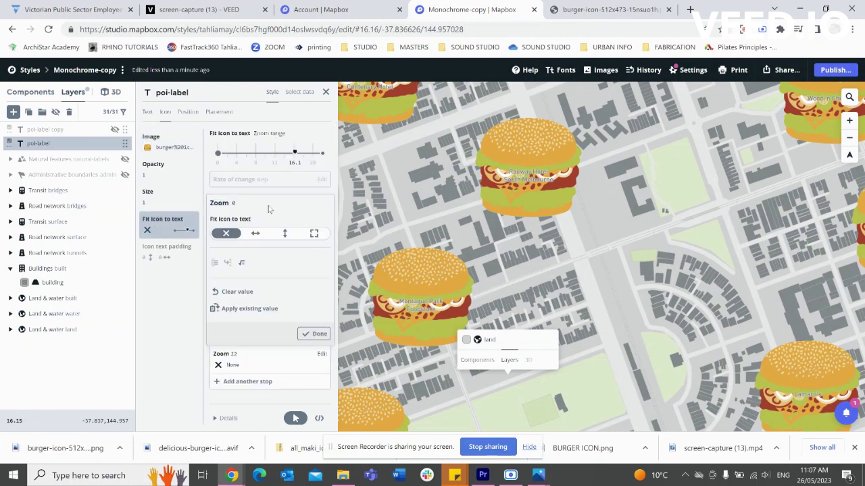
left_click(256, 234)
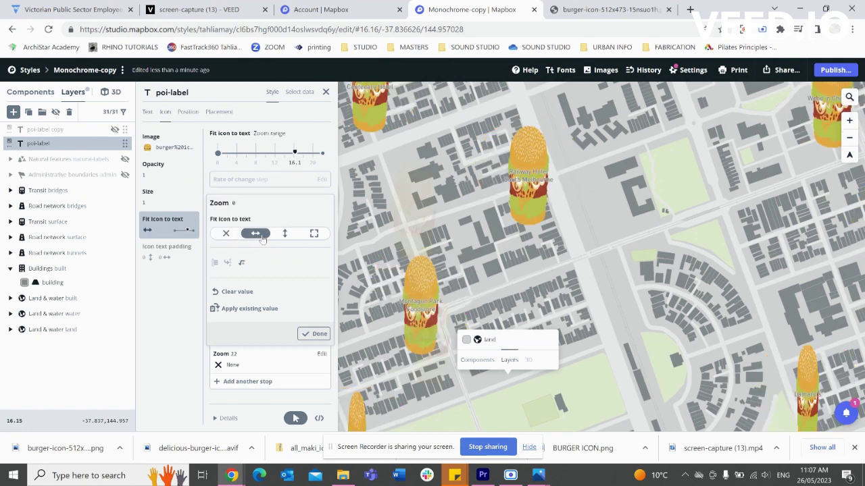
left_click(285, 234)
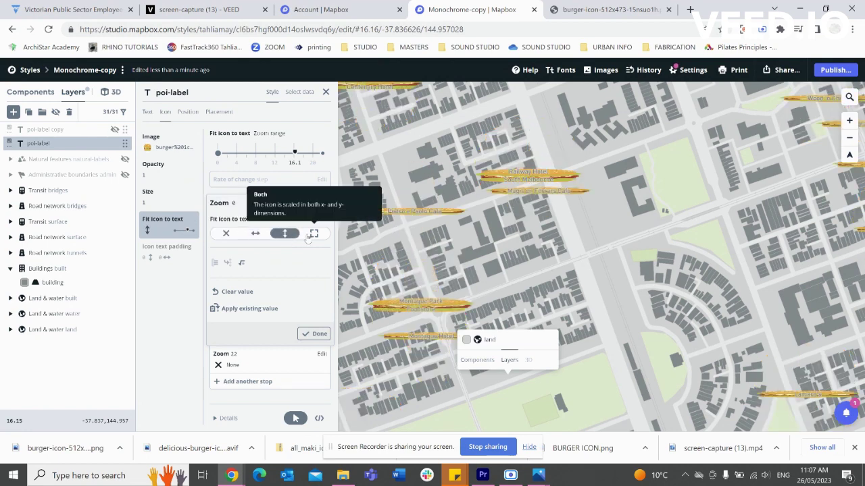
left_click(314, 234)
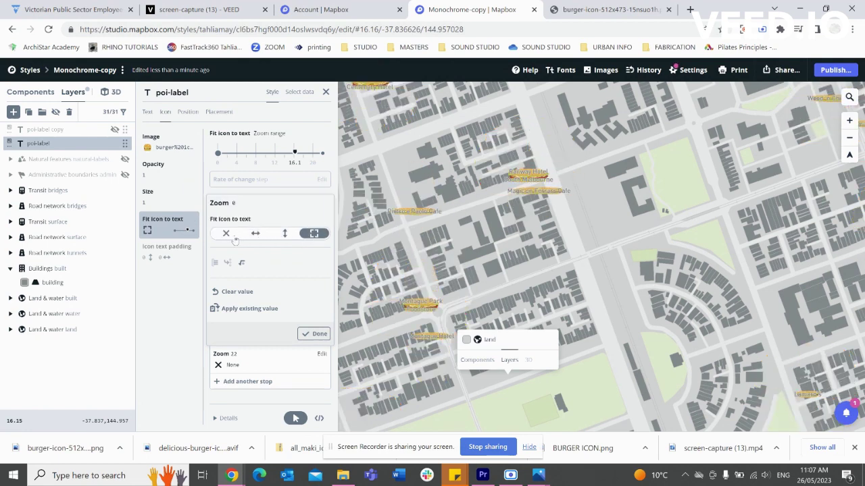
left_click(226, 234)
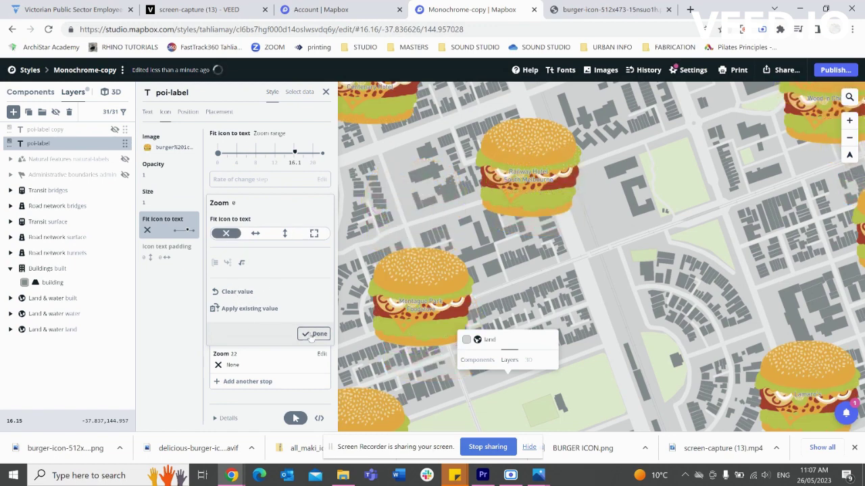
Preview width, height and both icon-to-text fit options on the zoom 22 stop
left_click(315, 333)
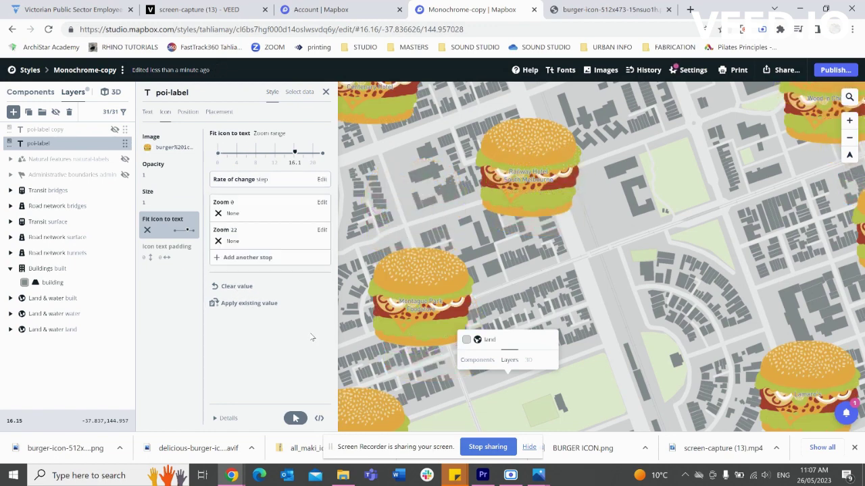
left_click(233, 237)
left_click(259, 265)
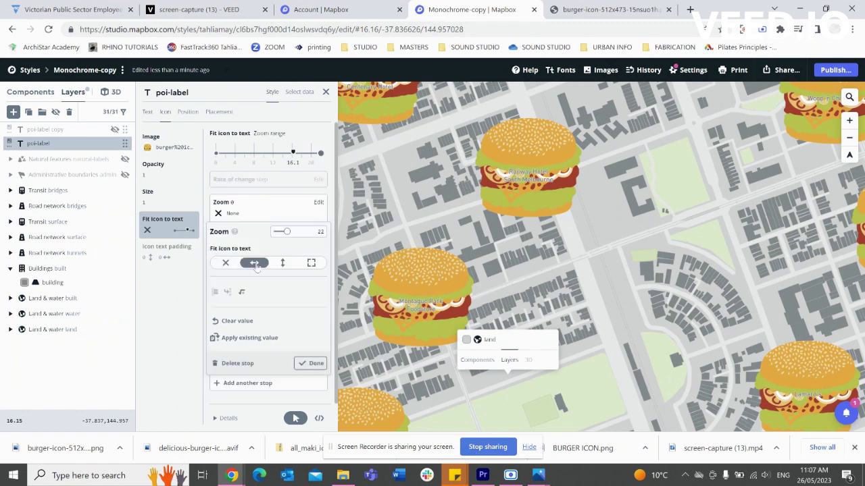
left_click(287, 266)
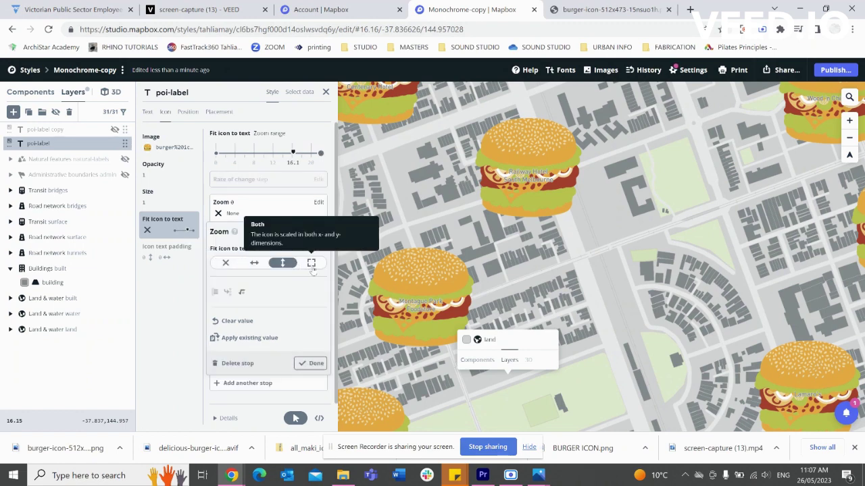
left_click(311, 263)
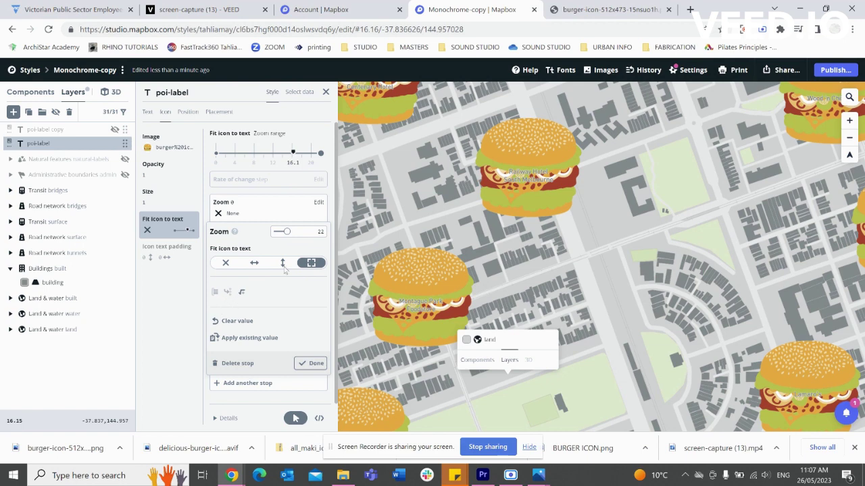
Move the second fitting stop to zoom 7 with fitting set to None
left_click_drag(287, 231, 283, 232)
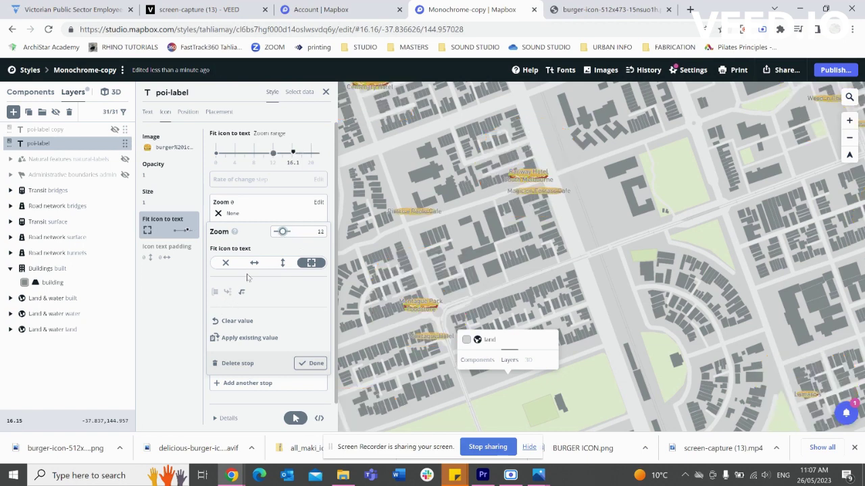
left_click(226, 263)
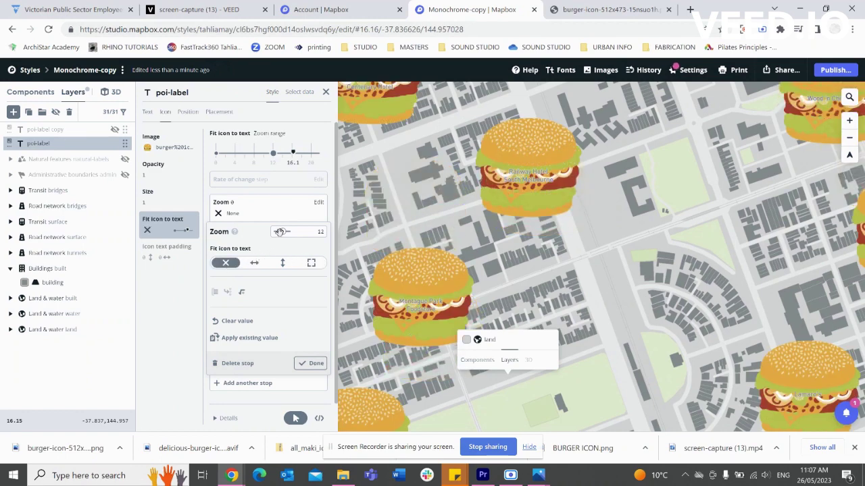
left_click_drag(280, 232, 279, 231)
left_click(309, 365)
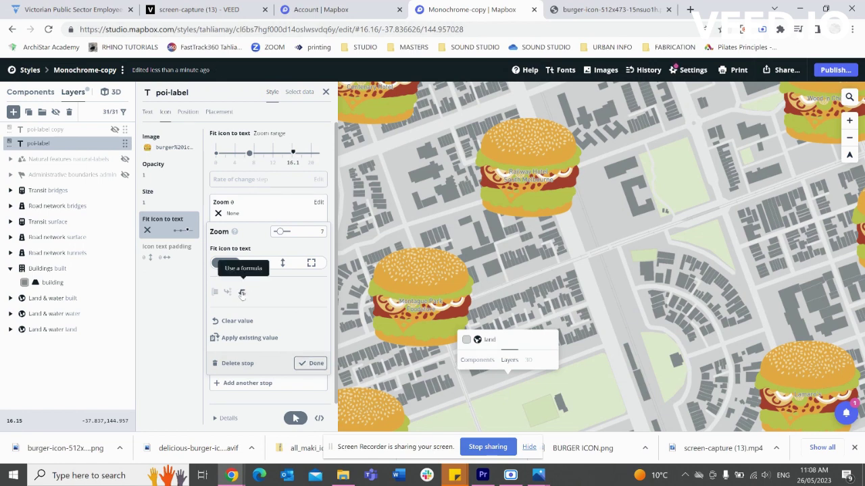
left_click(311, 365)
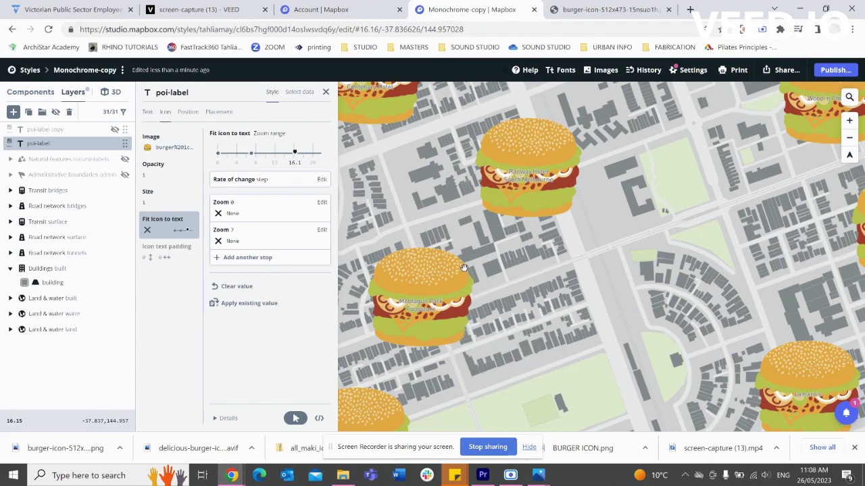
scroll(430, 268, "down", 5)
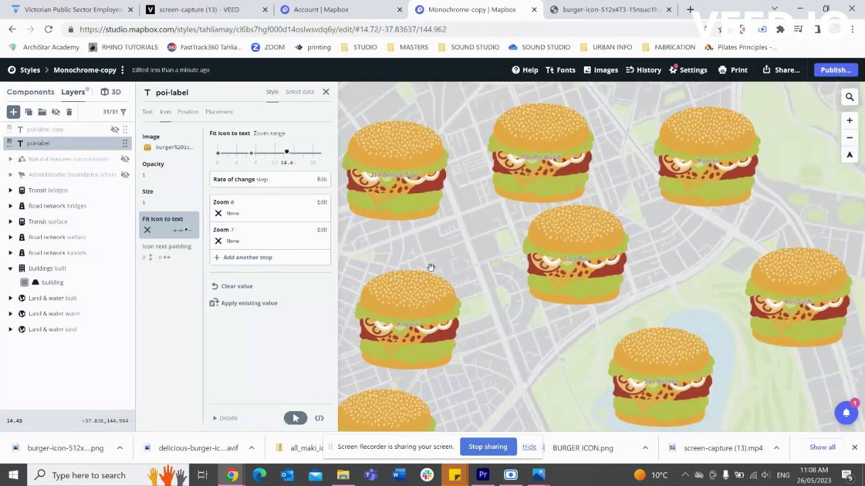
scroll(430, 268, "down", 3)
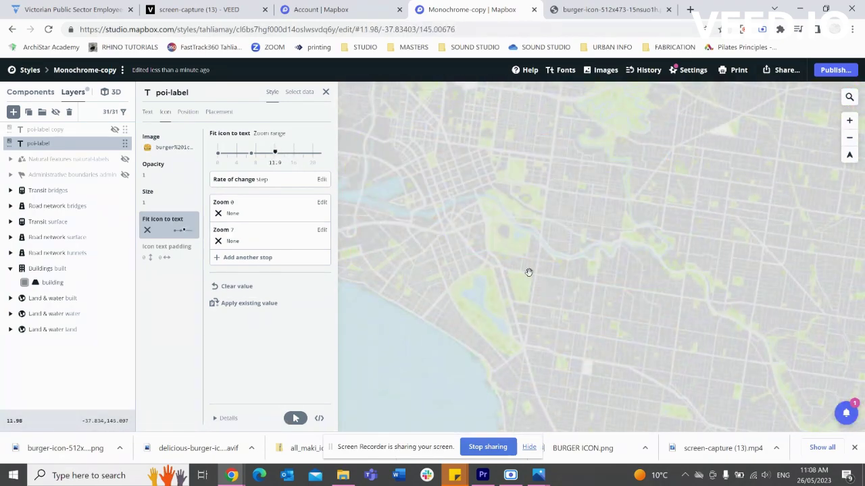
scroll(454, 272, "up", 3)
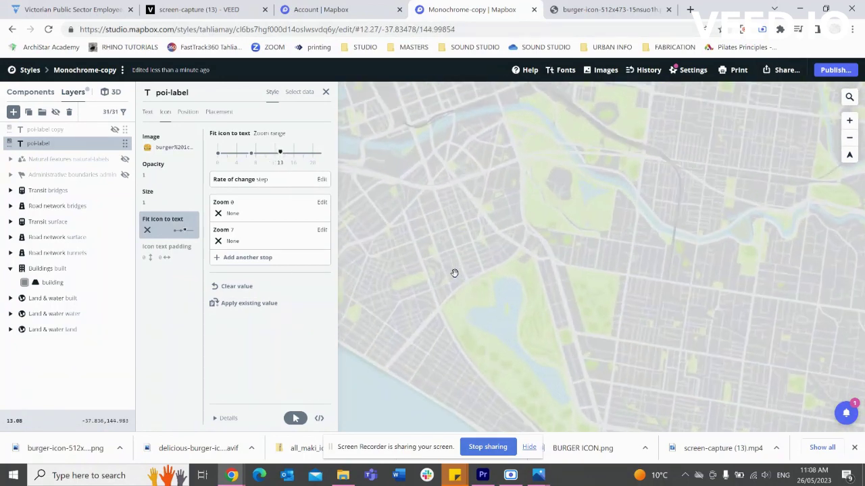
scroll(450, 274, "up", 1)
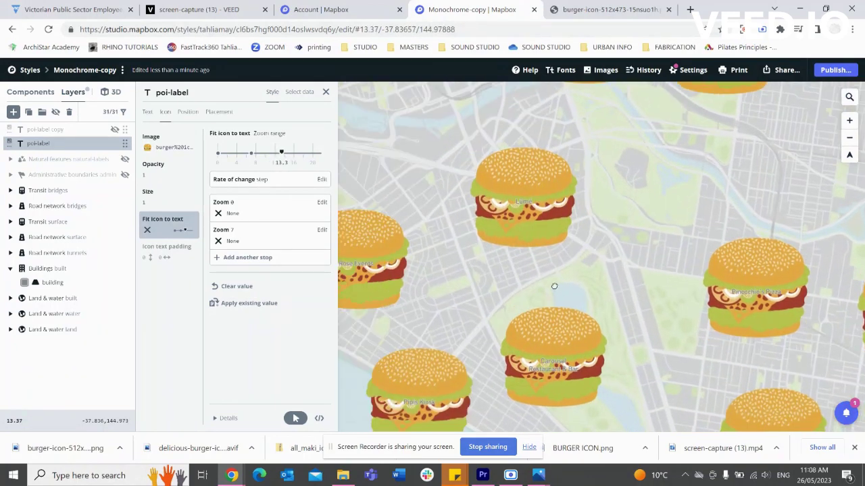